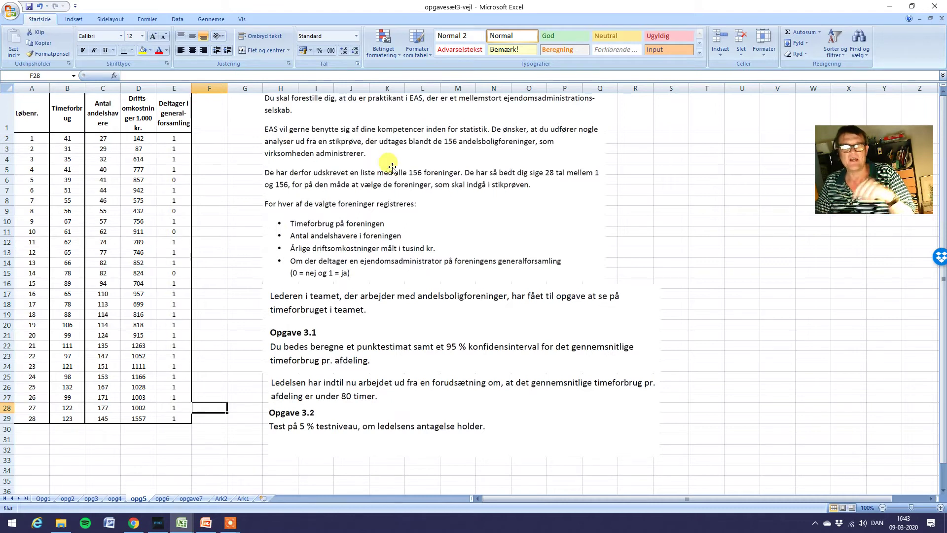
Copy the 28 Timeforbrug values from sheet opg5 into the sample data column of the FREESTAT workbook, starting at A3.
{"action": "left_click_drag", "start_coordinate": [67, 139], "coordinate": [67, 416]}
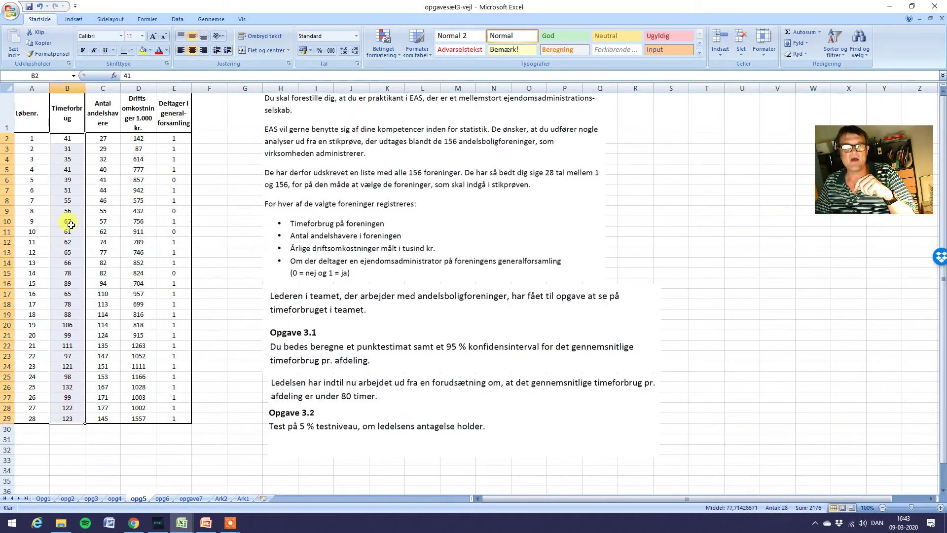
{"action": "left_click", "coordinate": [38, 43]}
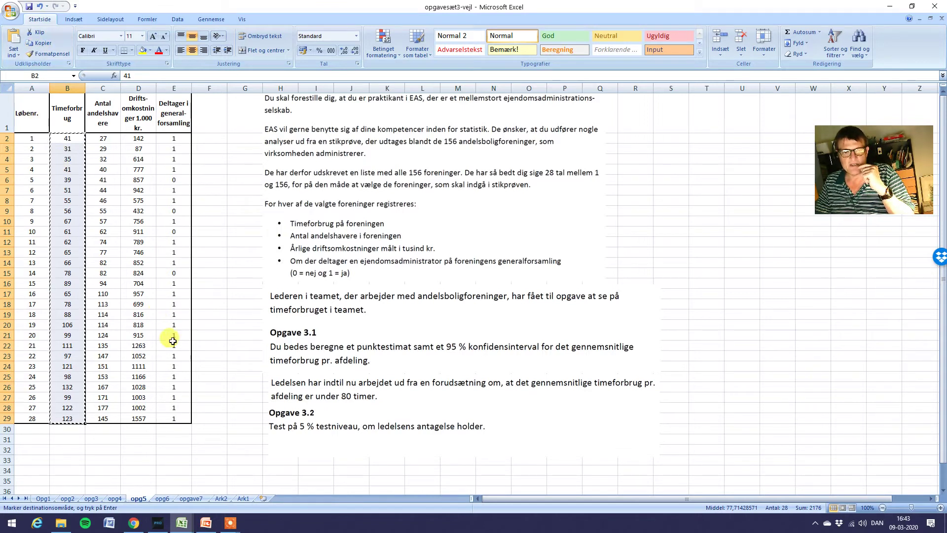
{"action": "left_click", "coordinate": [182, 523]}
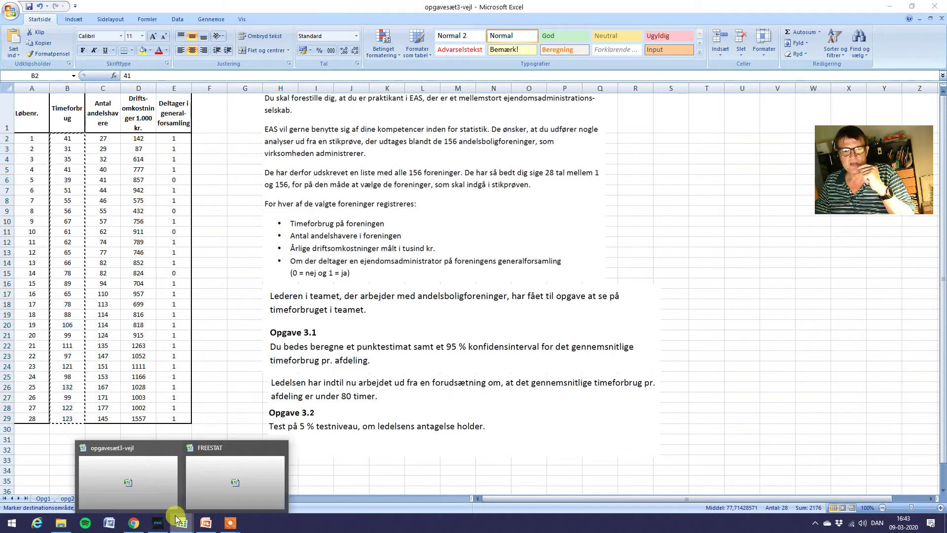
{"action": "left_click", "coordinate": [208, 496]}
{"action": "left_click", "coordinate": [62, 168]}
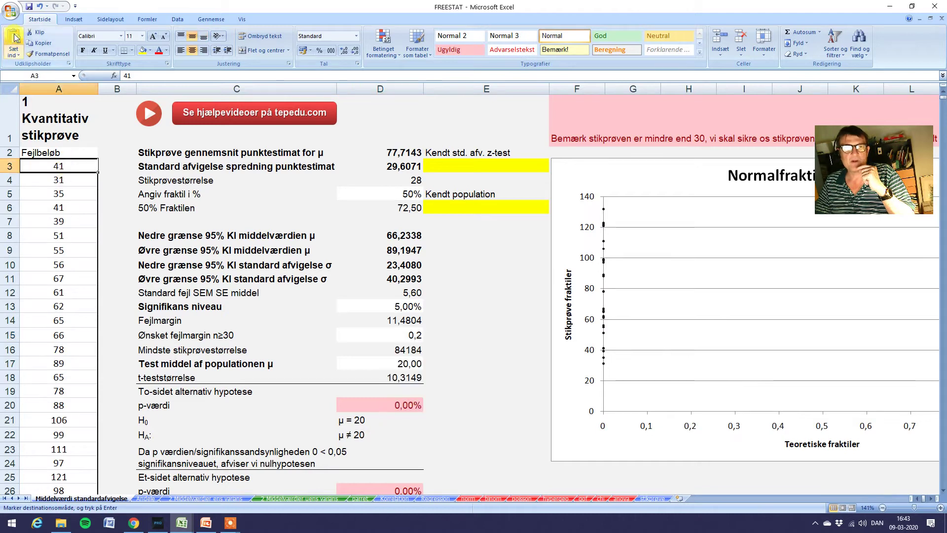
{"action": "left_click", "coordinate": [14, 38]}
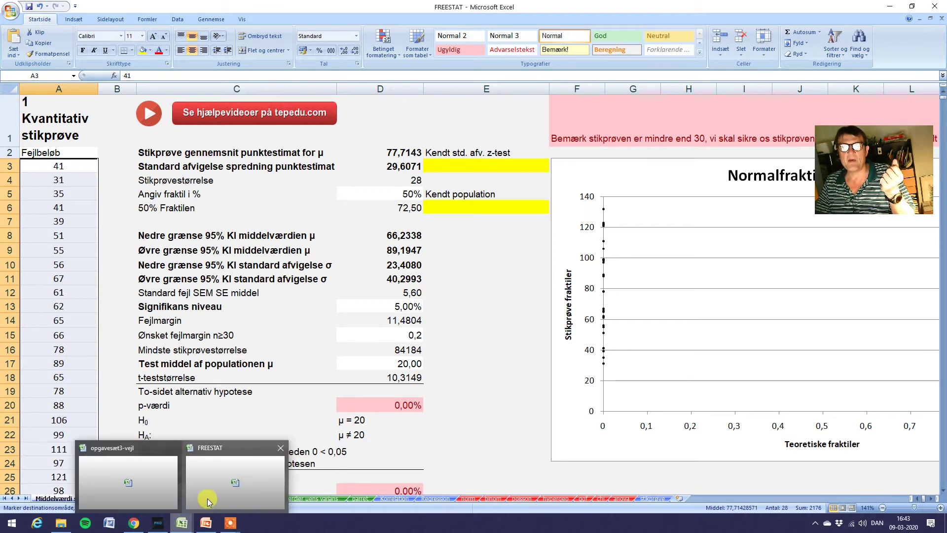
Examine the sample mean point estimate in FREESTAT and reread the Opgave 3.1 and 3.2 text in opgavesæt3-vejl.
{"action": "left_click", "coordinate": [397, 153]}
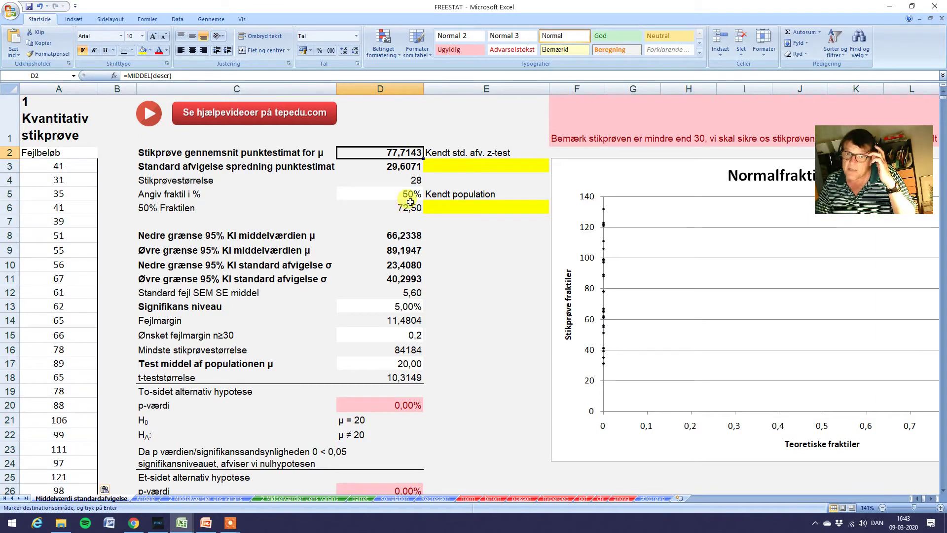
{"action": "mouse_move", "coordinate": [183, 523]}
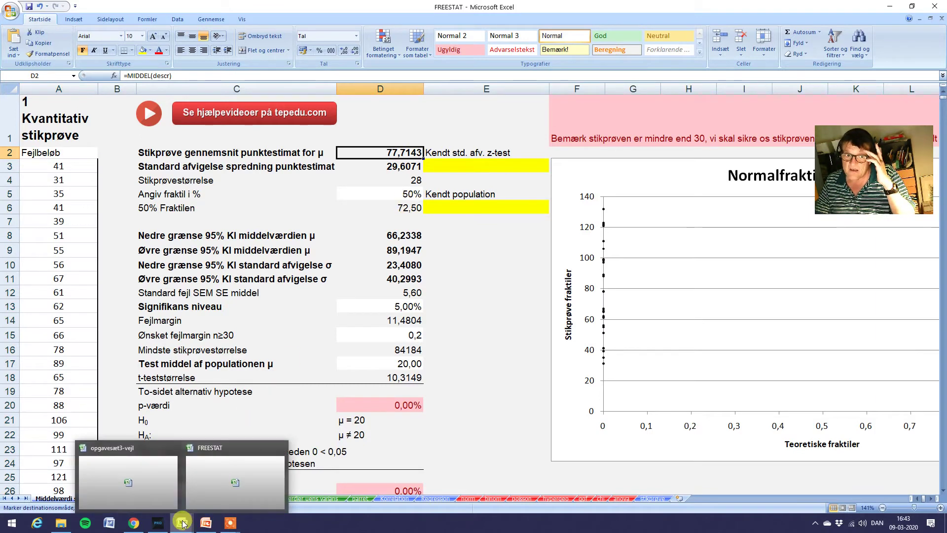
{"action": "left_click", "coordinate": [159, 485]}
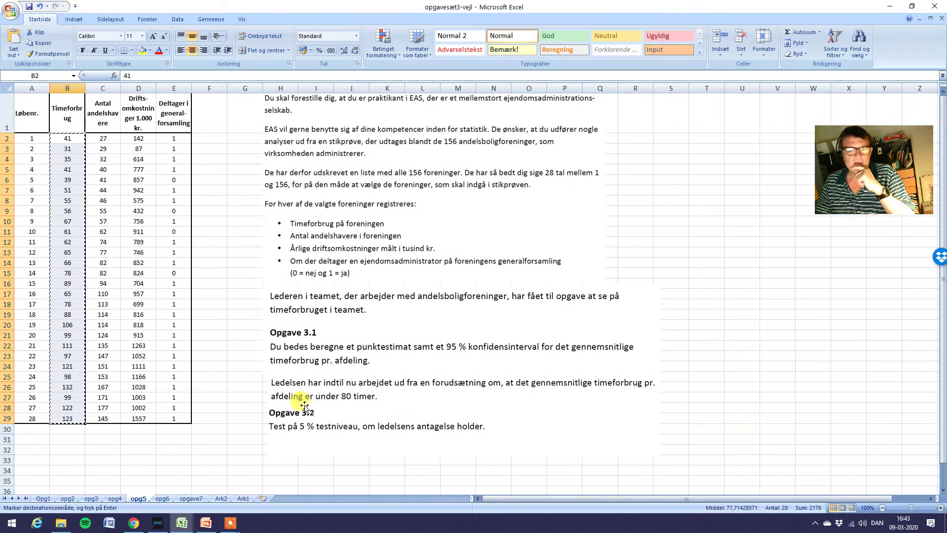
{"action": "mouse_move", "coordinate": [193, 523]}
{"action": "left_click", "coordinate": [220, 473]}
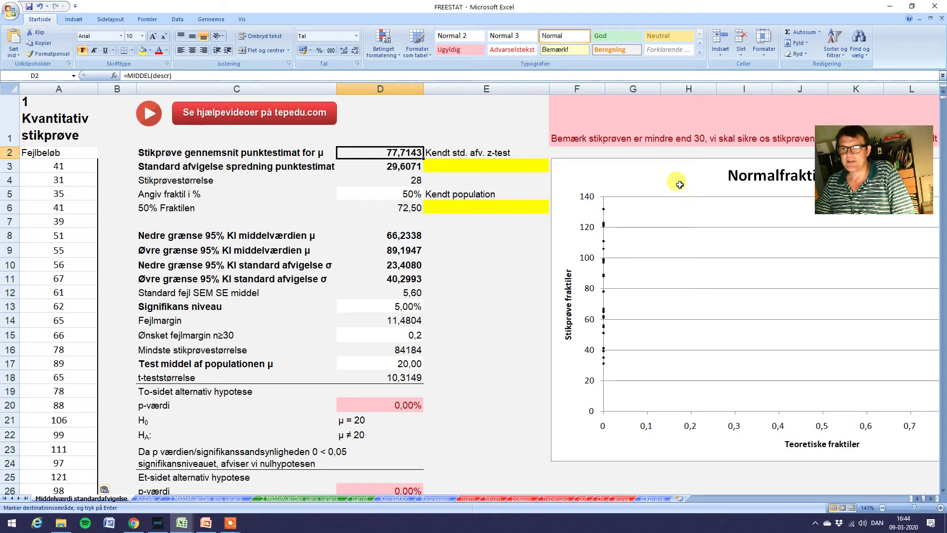
{"action": "left_click", "coordinate": [665, 150]}
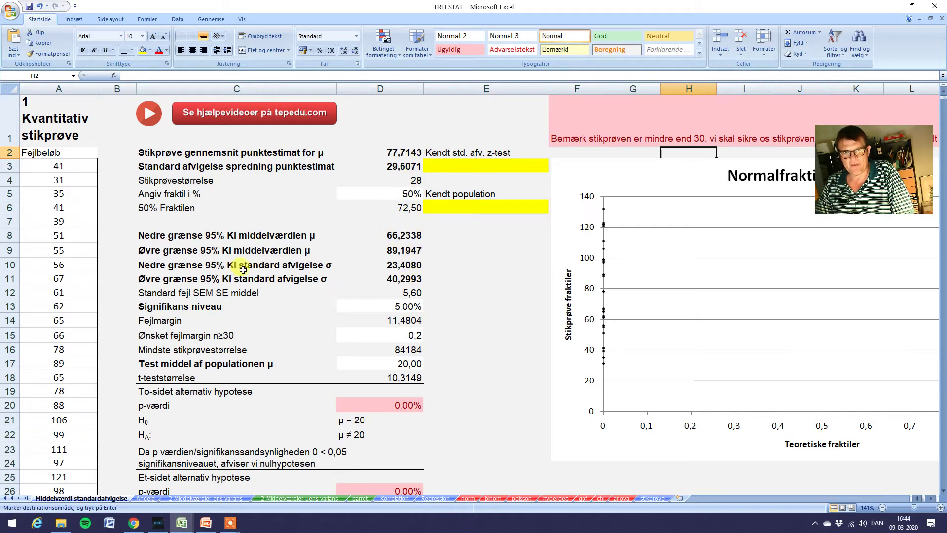
Set the Signifikans niveau to 10% and inspect the lower and upper confidence limits for the mean.
{"action": "left_click", "coordinate": [391, 305]}
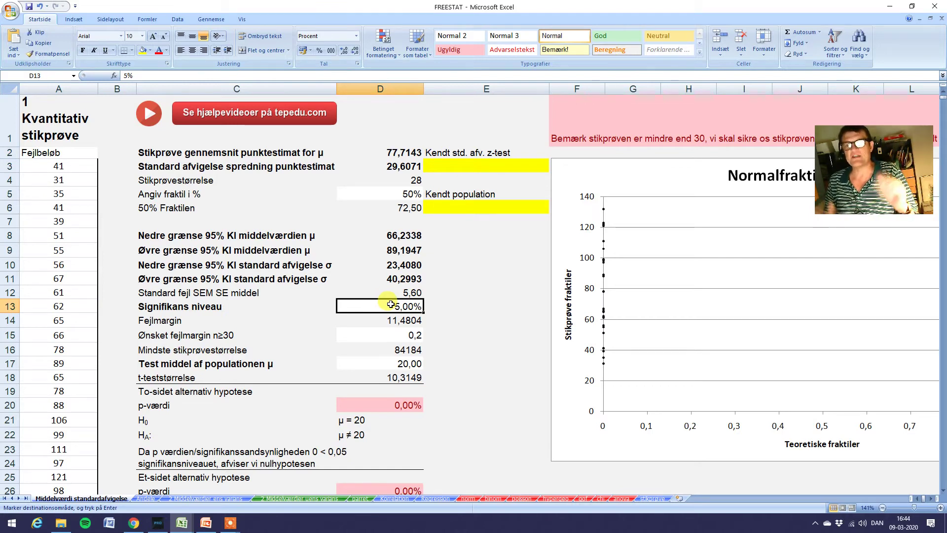
{"action": "type", "text": "10"}
{"action": "key", "text": "Return"}
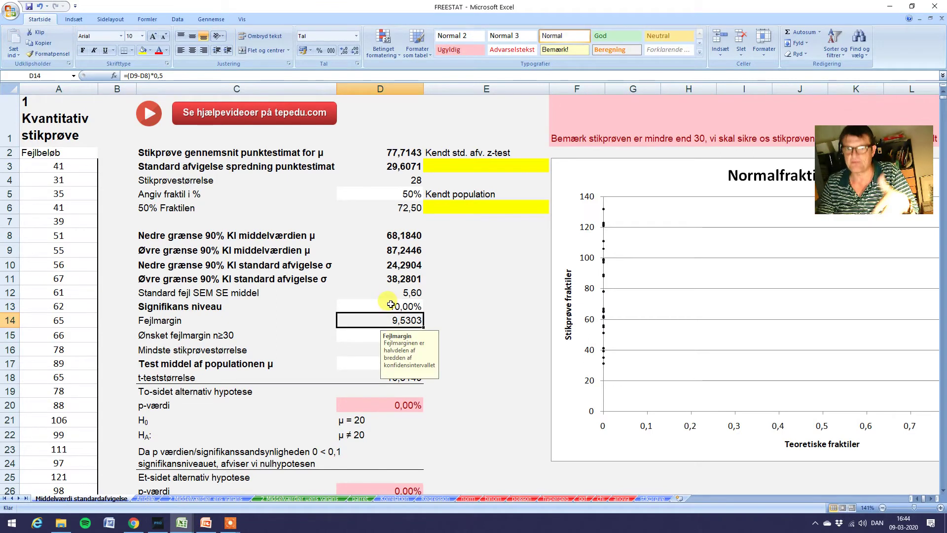
{"action": "left_click_drag", "start_coordinate": [399, 236], "coordinate": [398, 251]}
{"action": "left_click", "coordinate": [398, 236]}
{"action": "left_click", "coordinate": [395, 250]}
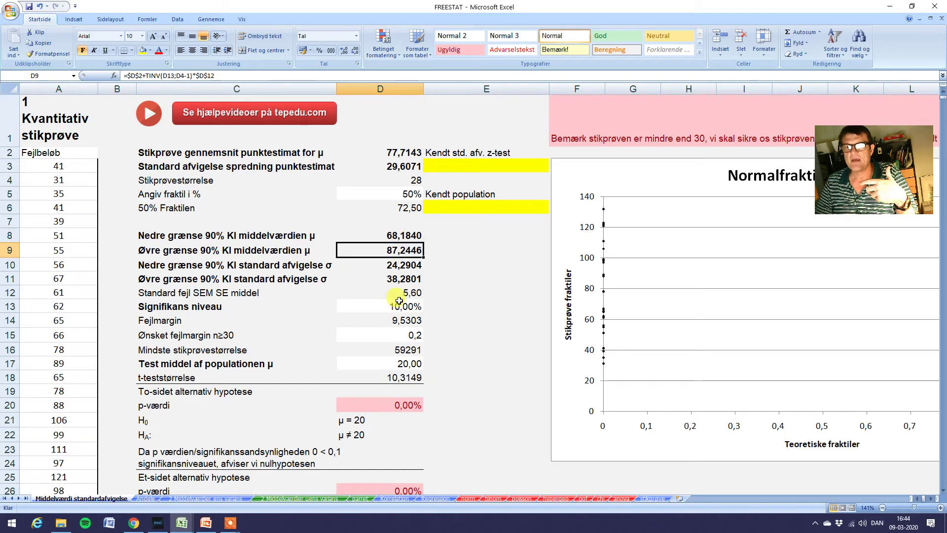
Restore the Signifikans niveau to 5%.
{"action": "left_click", "coordinate": [395, 306]}
{"action": "type", "text": "5"}
{"action": "key", "text": "Return"}
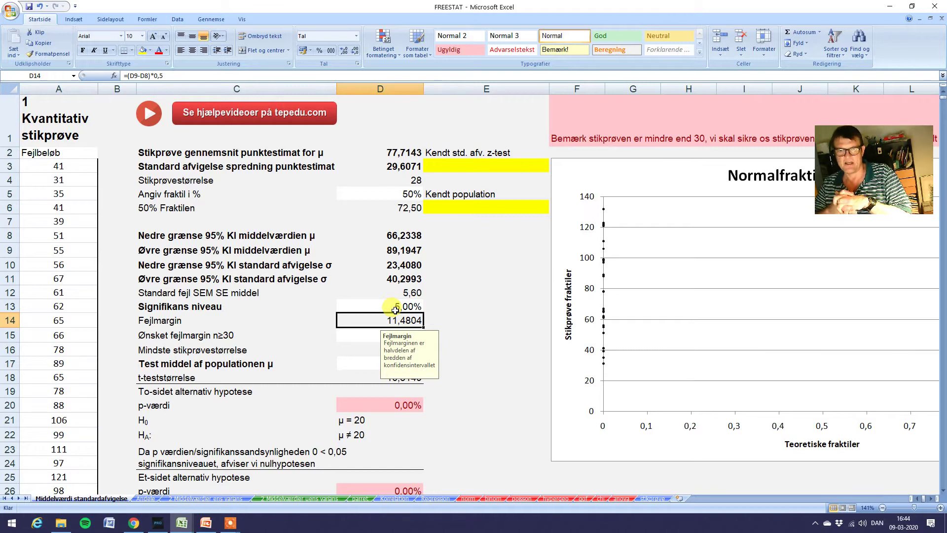
{"action": "left_click", "coordinate": [499, 364]}
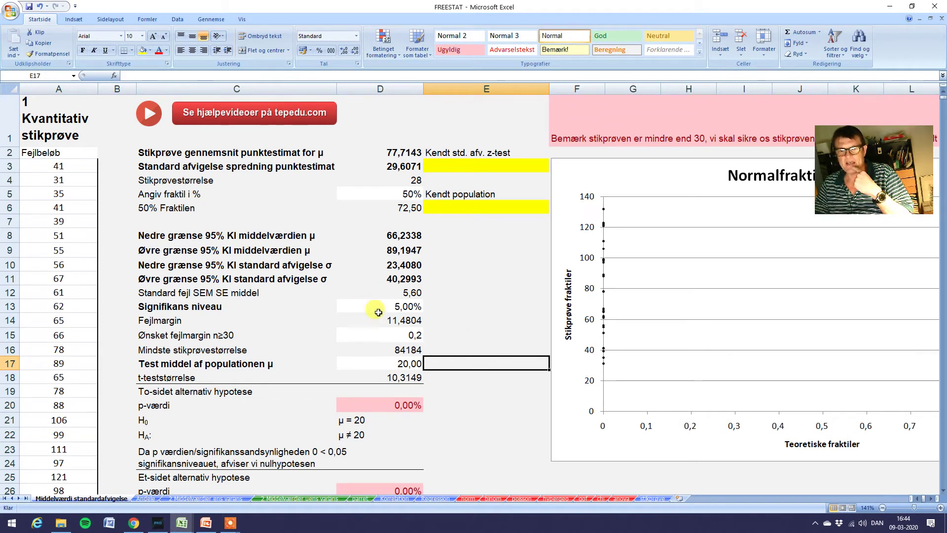
Try overwriting the calculated Fejlmargin with 5, inspect the minimum sample size, and undo the entry.
{"action": "left_click", "coordinate": [397, 321]}
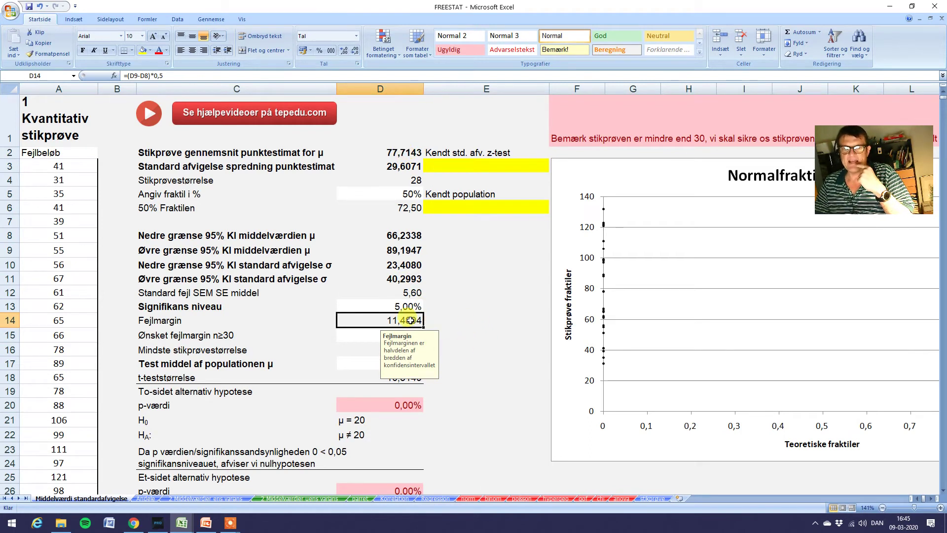
{"action": "type", "text": "5"}
{"action": "key", "text": "Return"}
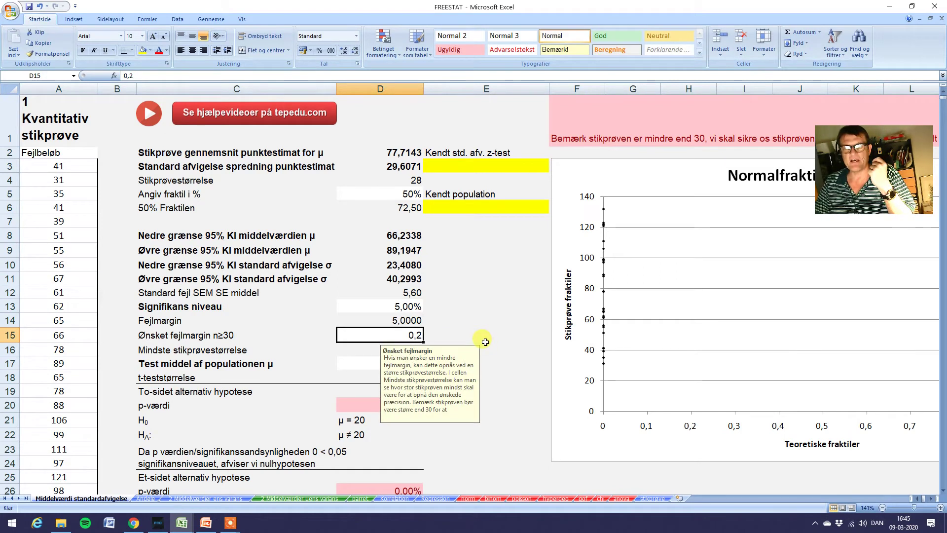
{"action": "left_click", "coordinate": [475, 333]}
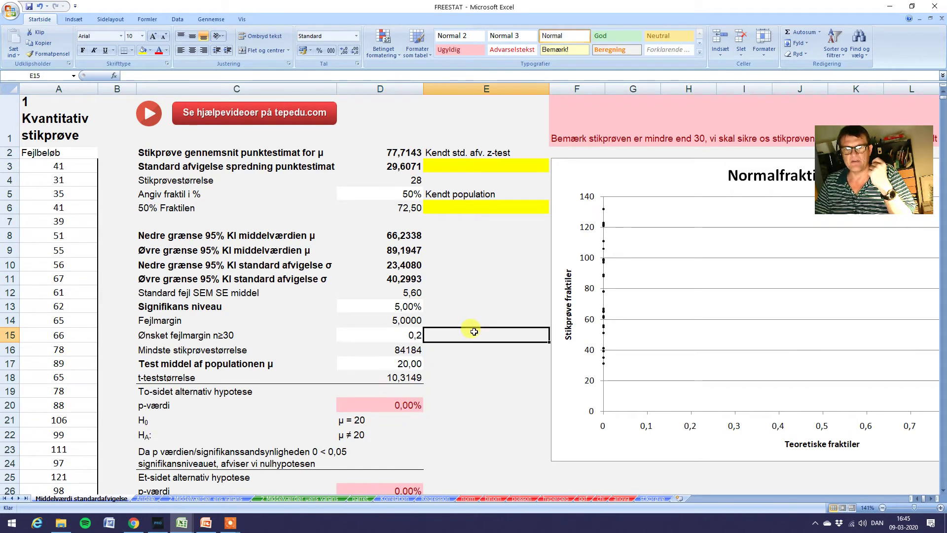
{"action": "left_click", "coordinate": [412, 351]}
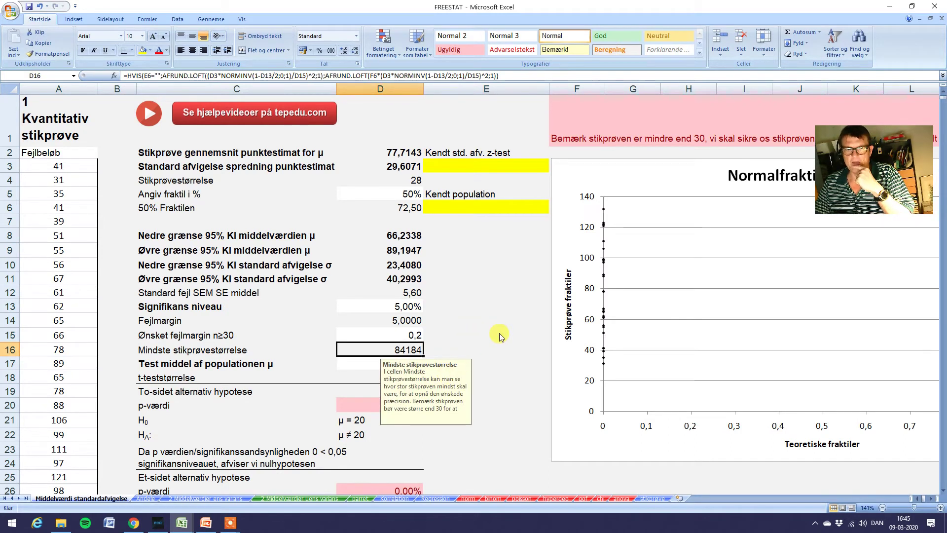
{"action": "left_click", "coordinate": [40, 16]}
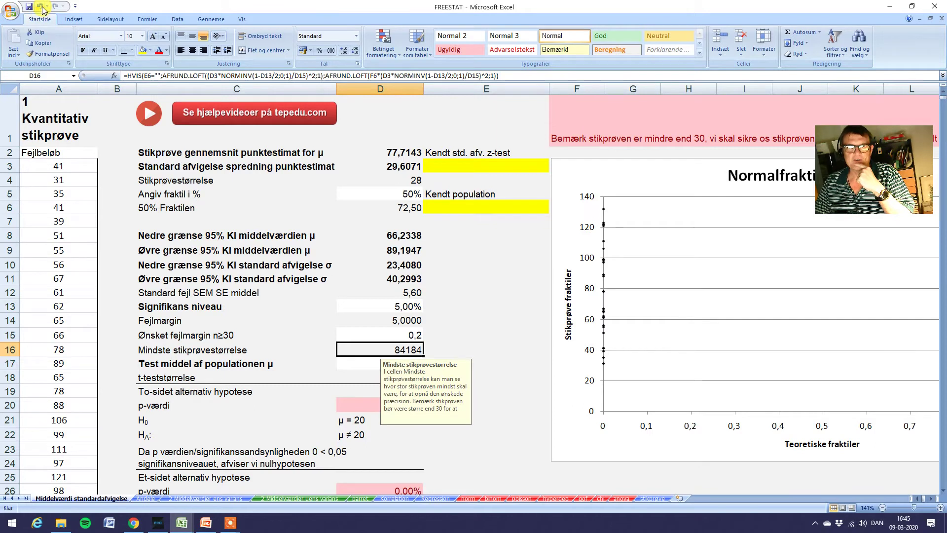
Set the Ønsket fejlmargin to 5 and check the resulting Mindste stikprøvestørrelse.
{"action": "left_click", "coordinate": [432, 345]}
{"action": "left_click", "coordinate": [413, 336]}
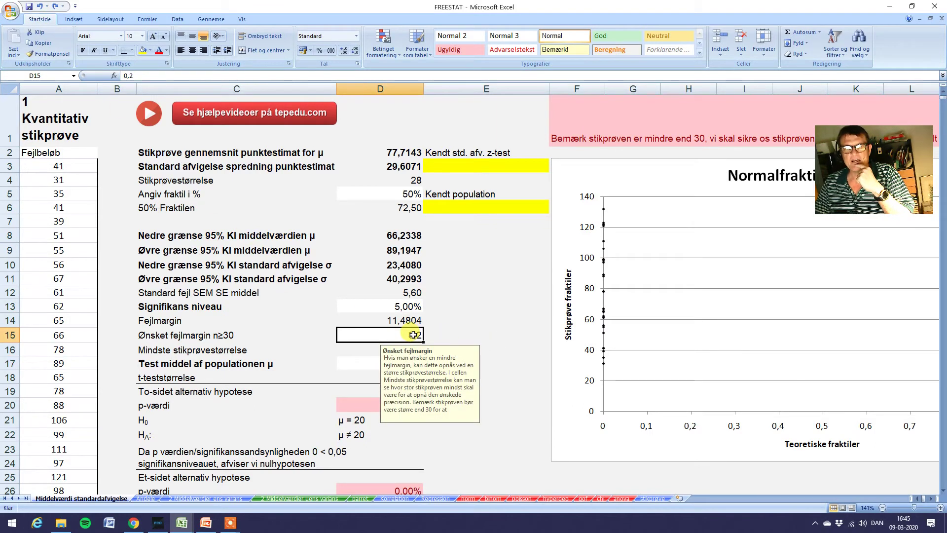
{"action": "left_click", "coordinate": [413, 321]}
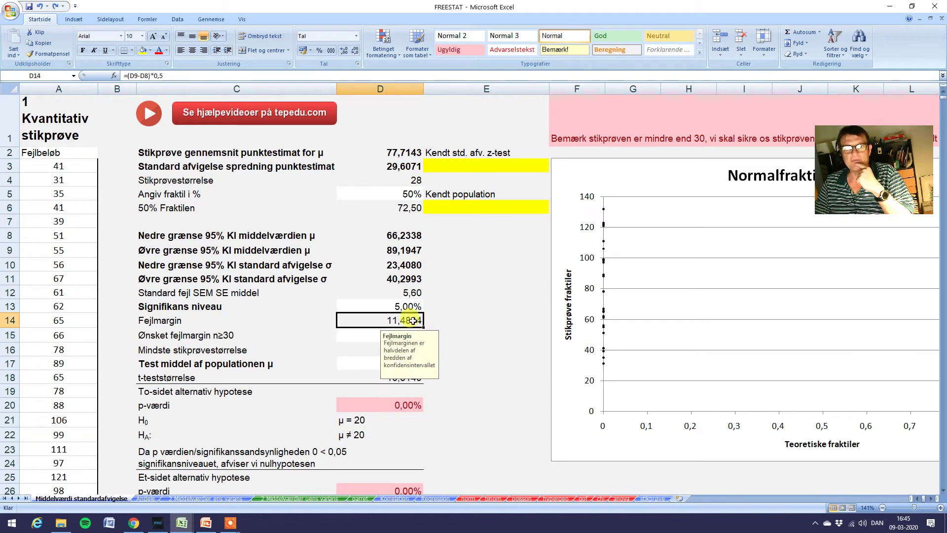
{"action": "left_click", "coordinate": [410, 336]}
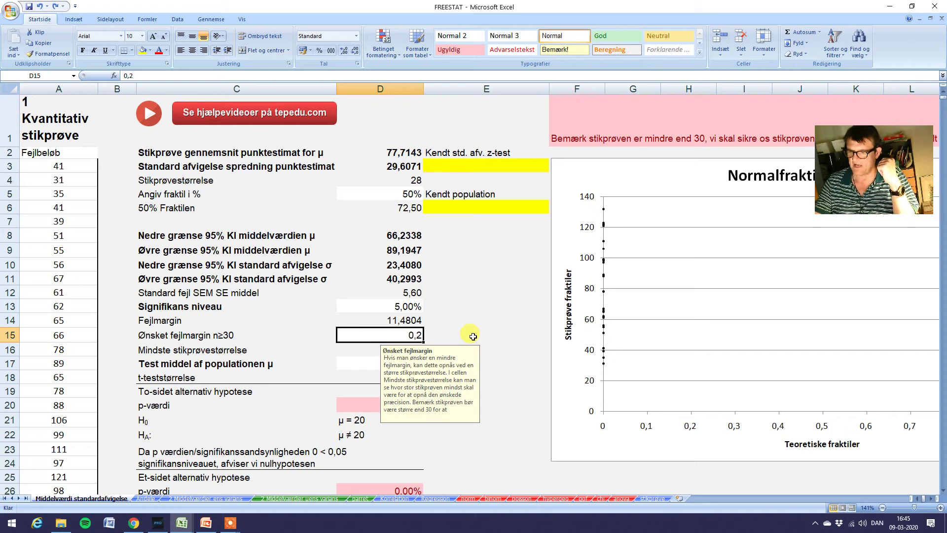
{"action": "type", "text": "5"}
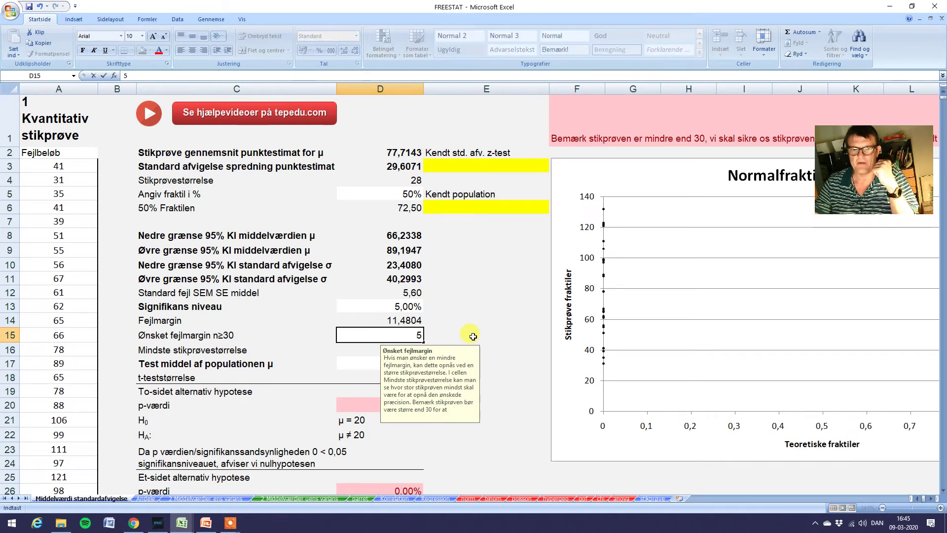
{"action": "key", "text": "Return"}
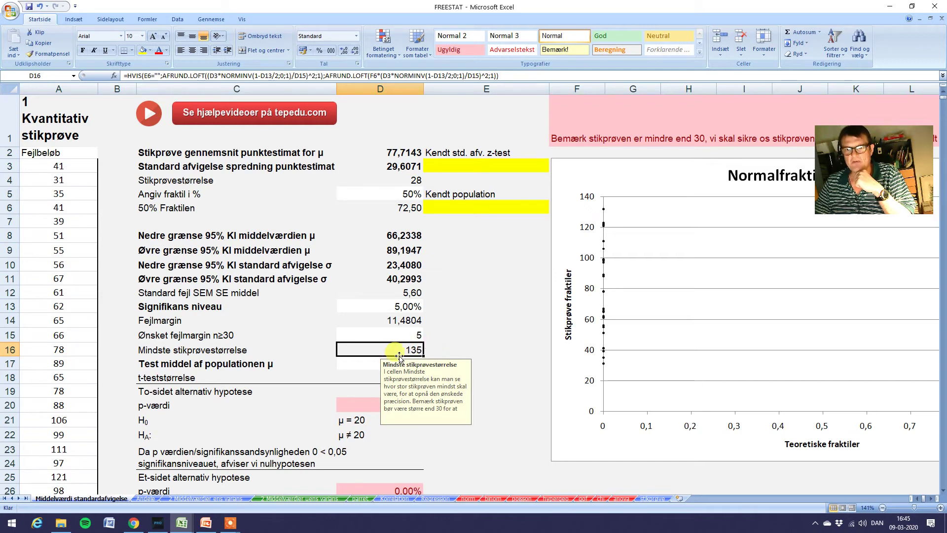
{"action": "left_click", "coordinate": [412, 335]}
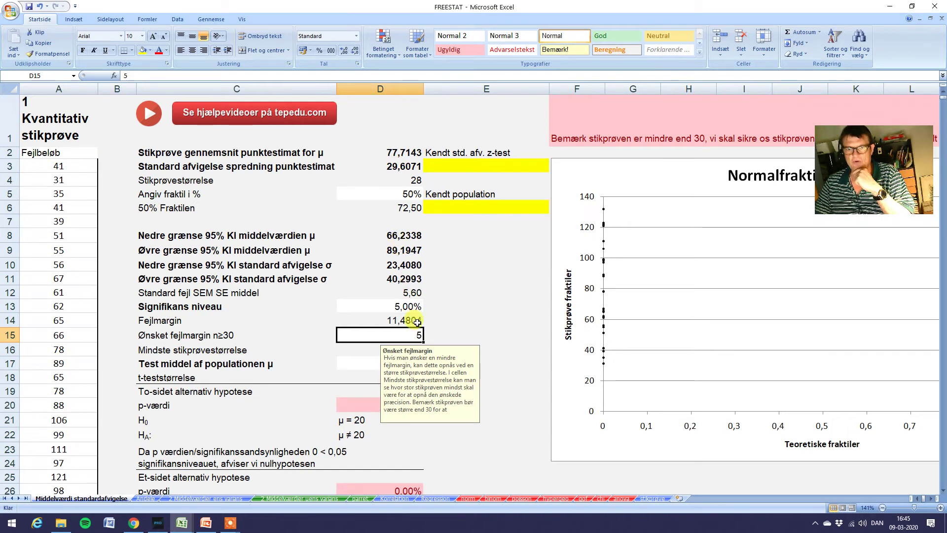
{"action": "left_click", "coordinate": [466, 330]}
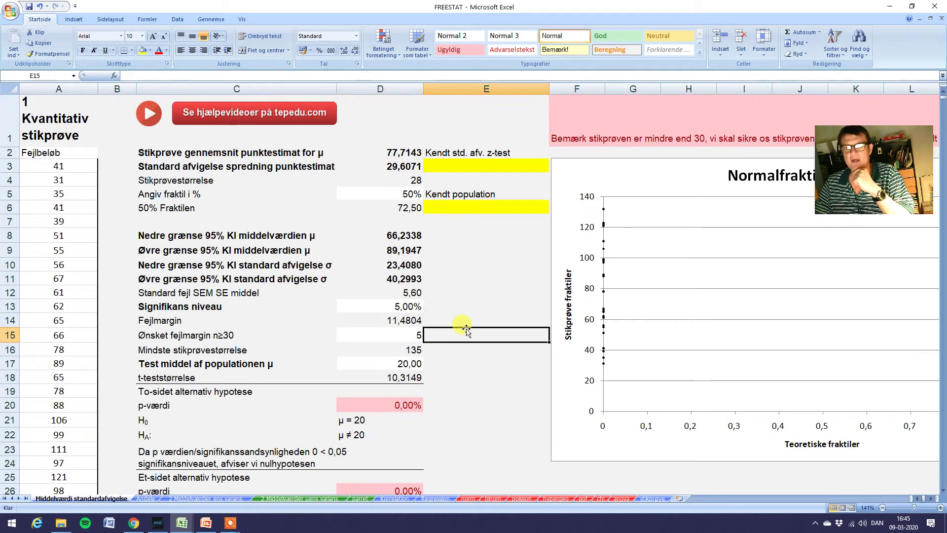
{"action": "left_click", "coordinate": [400, 350]}
{"action": "left_click", "coordinate": [471, 347]}
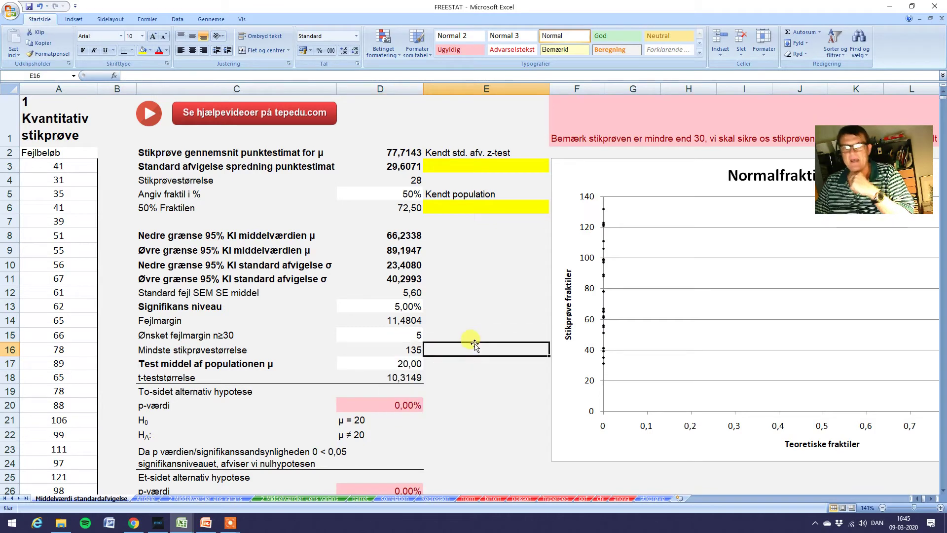
Switch to the opgavesæt3-vejl workbook and read the Opgave 3.2 assumption about the mean Timeforbrug.
{"action": "left_click", "coordinate": [181, 523]}
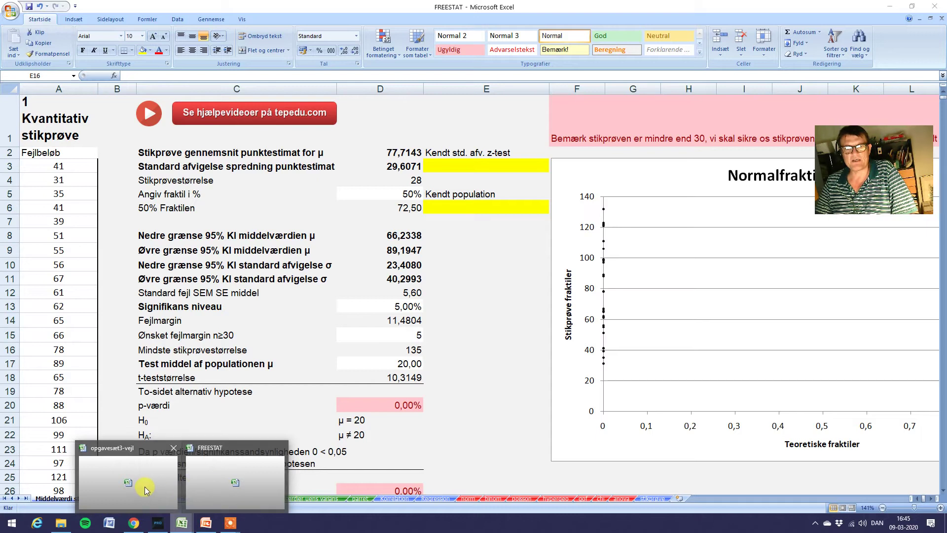
{"action": "left_click", "coordinate": [158, 486]}
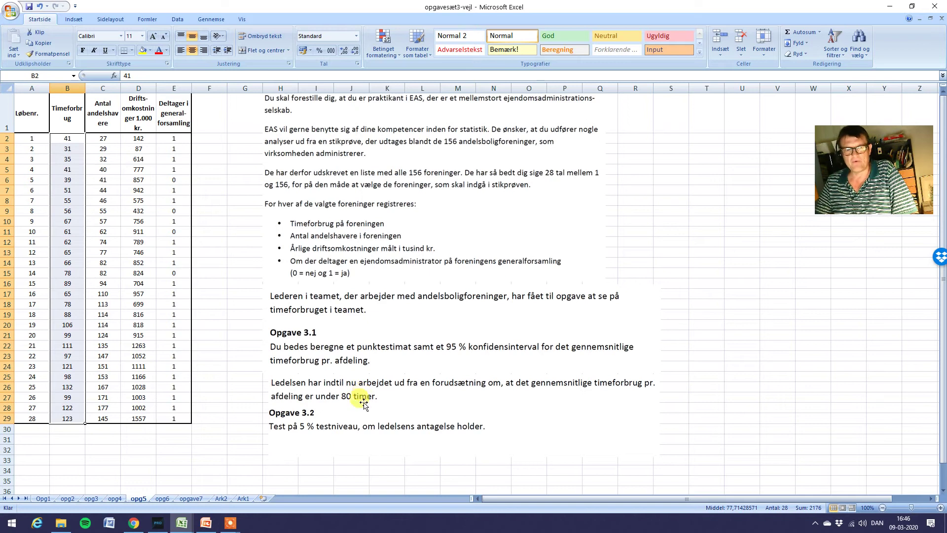
{"action": "left_click", "coordinate": [182, 522]}
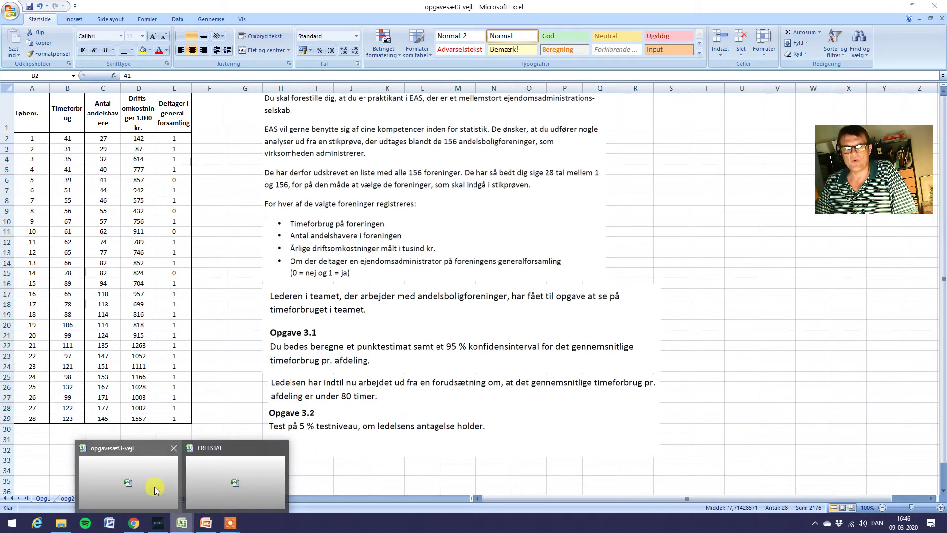
{"action": "left_click", "coordinate": [155, 488]}
In the FREESTAT workbook, set Test middel af populationen μ to 80 and check the resulting hypothesis tests.
{"action": "left_click", "coordinate": [182, 522]}
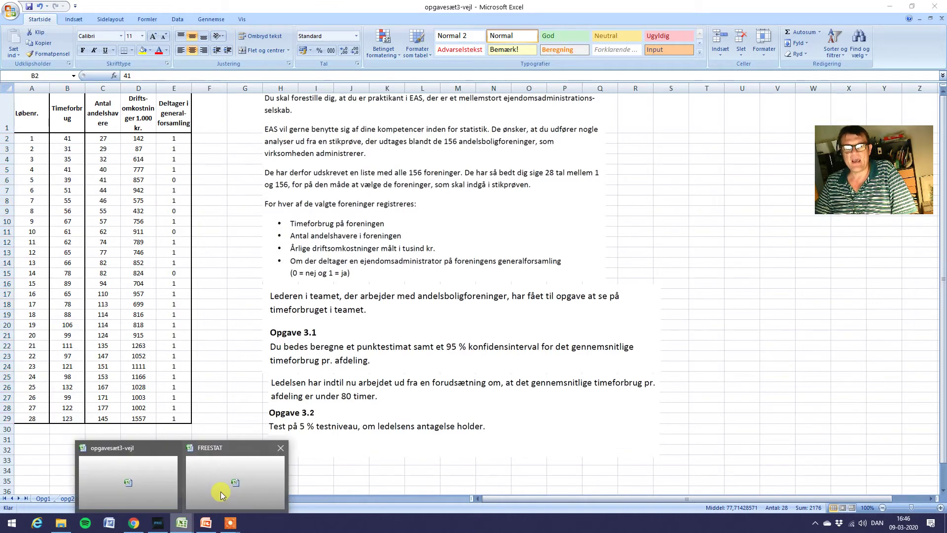
{"action": "left_click", "coordinate": [221, 495]}
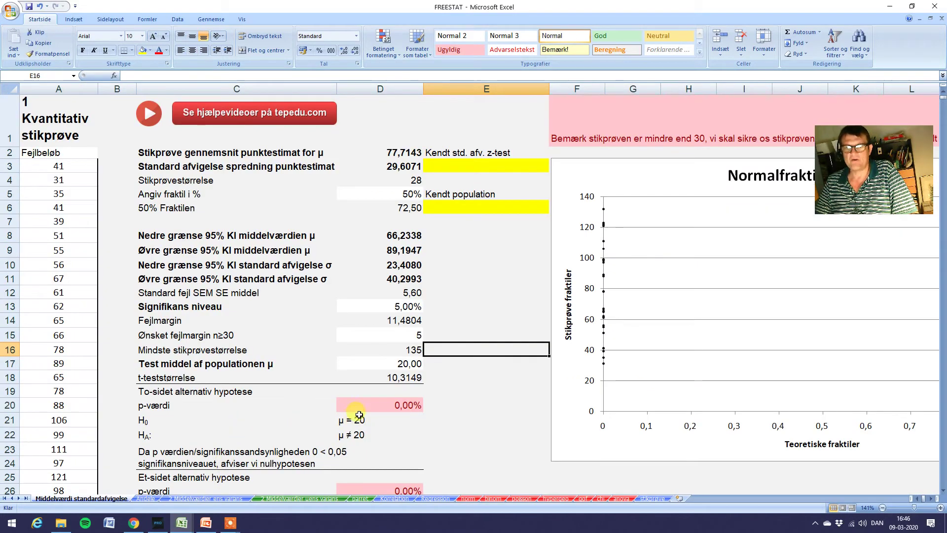
{"action": "left_click", "coordinate": [389, 368]}
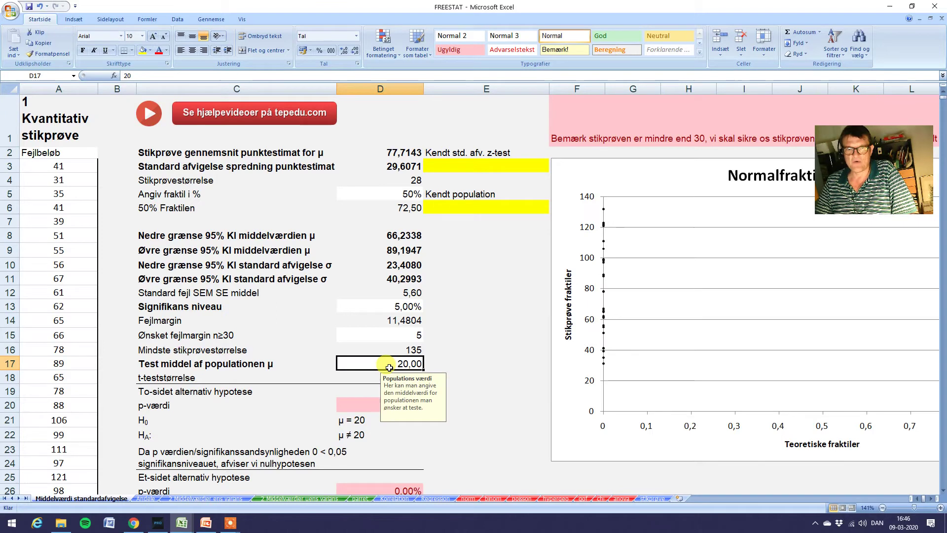
{"action": "type", "text": "80"}
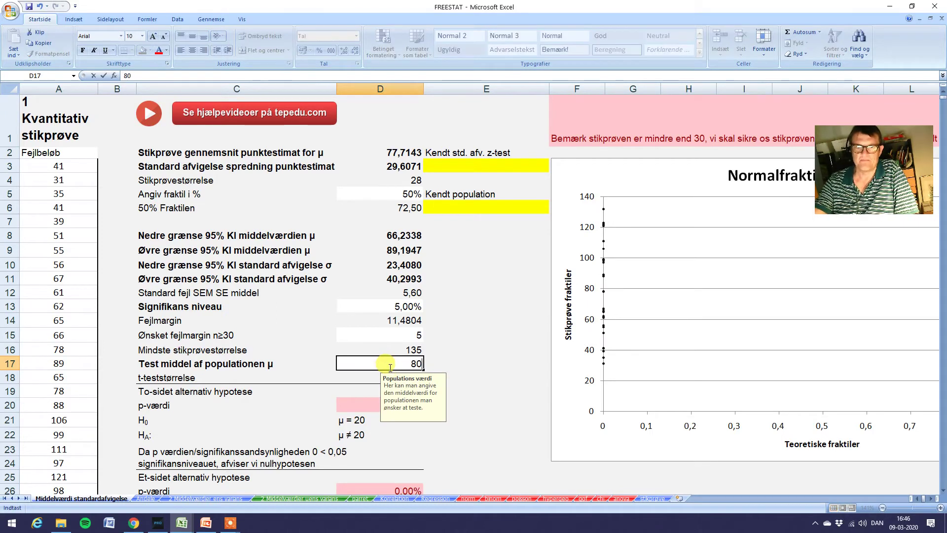
{"action": "key", "text": "Return"}
{"action": "scroll", "coordinate": [390, 367], "scroll_direction": "down", "scroll_amount": 2}
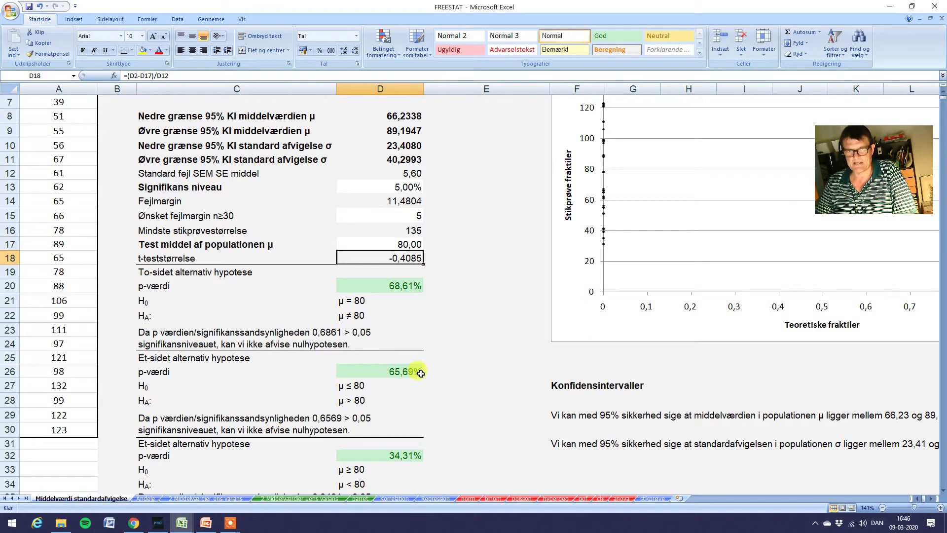
{"action": "scroll", "coordinate": [408, 377], "scroll_direction": "up", "scroll_amount": 2}
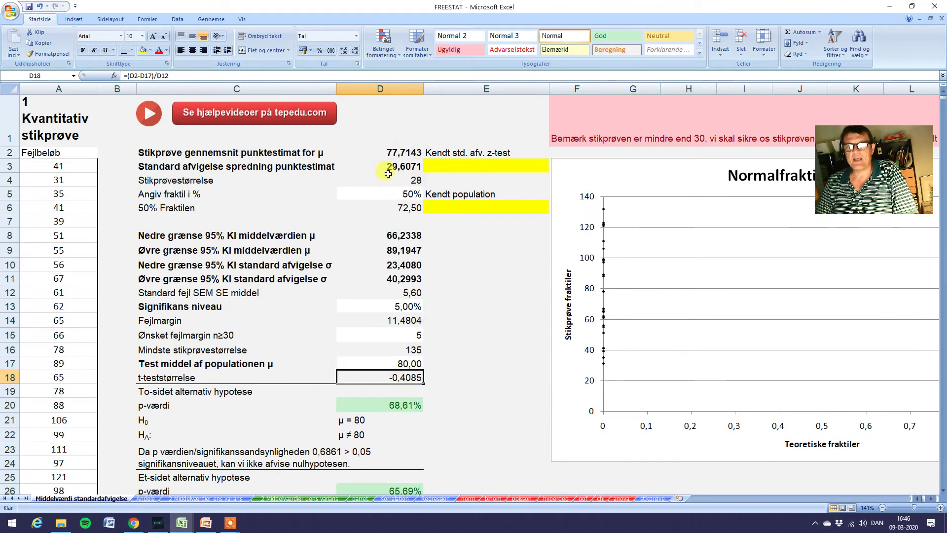
{"action": "scroll", "coordinate": [385, 364], "scroll_direction": "down", "scroll_amount": 1}
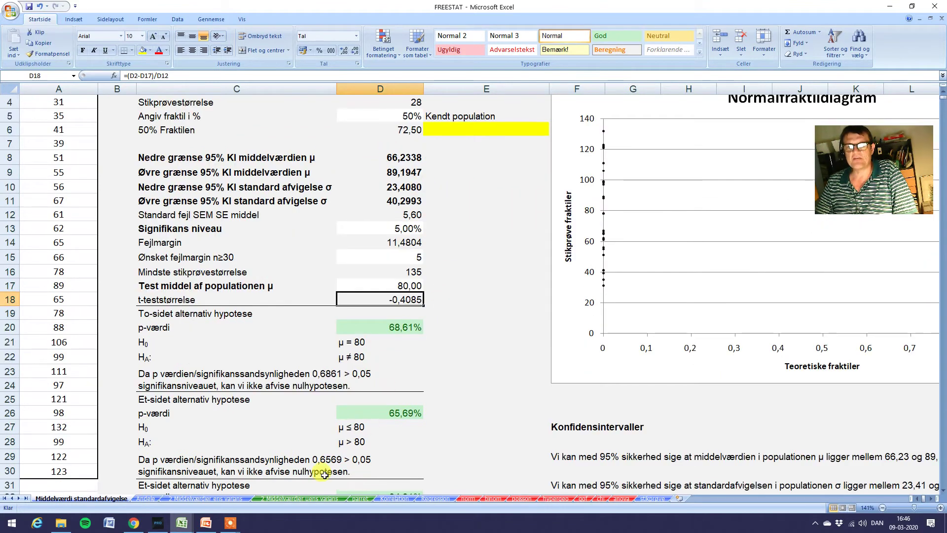
Reread the management's assumption in the opgavesæt3-vejl workbook and return to the FREESTAT workbook.
{"action": "mouse_move", "coordinate": [182, 522]}
{"action": "left_click", "coordinate": [168, 488]}
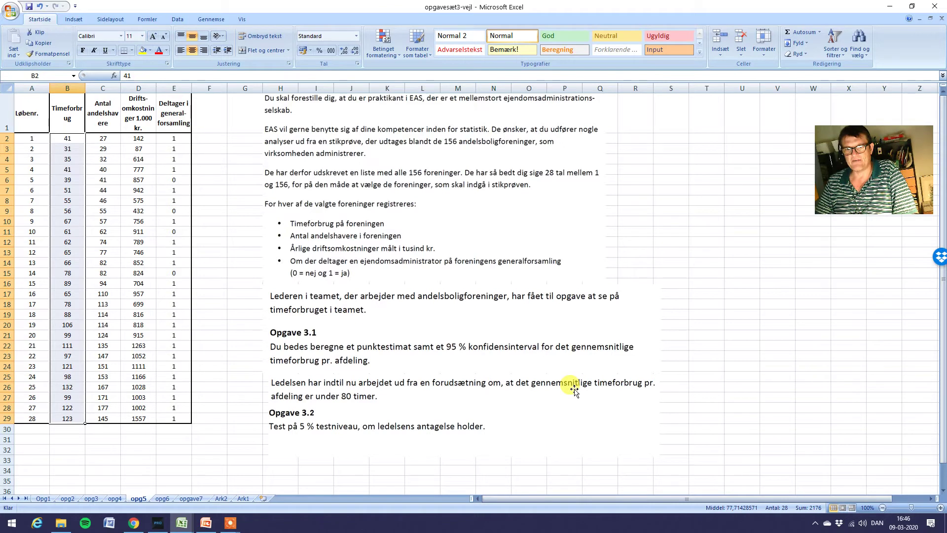
{"action": "mouse_move", "coordinate": [183, 525]}
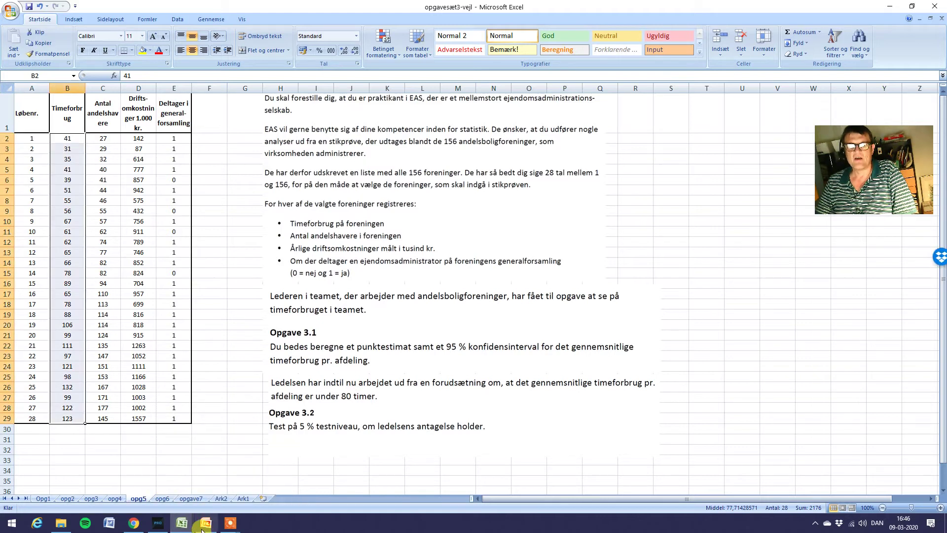
{"action": "left_click", "coordinate": [217, 476]}
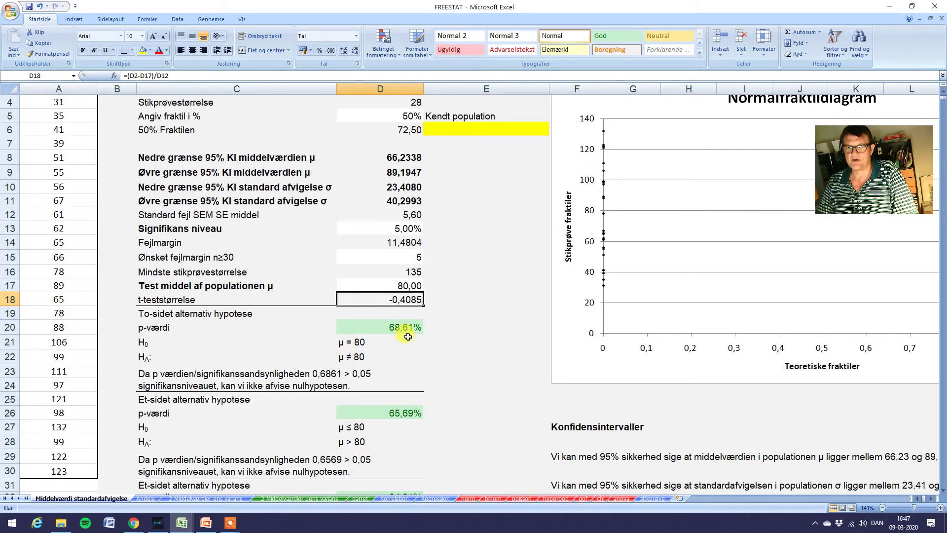
Examine the hypotheses, p-values and conclusions of the two-sided and one-sided tests, comparing them with the sample mean.
{"action": "scroll", "coordinate": [413, 371], "scroll_direction": "down", "scroll_amount": 2}
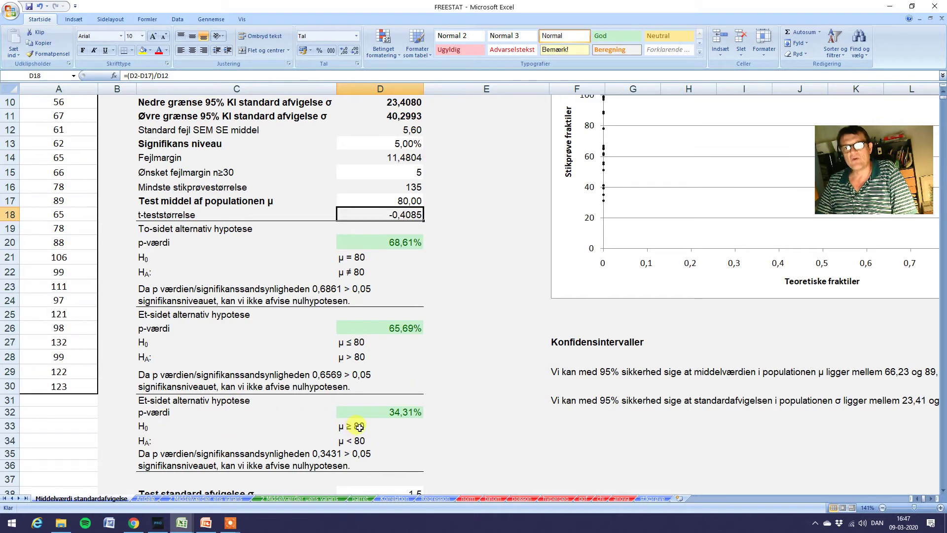
{"action": "scroll", "coordinate": [359, 427], "scroll_direction": "up", "scroll_amount": 2}
{"action": "scroll", "coordinate": [359, 428], "scroll_direction": "up", "scroll_amount": 1}
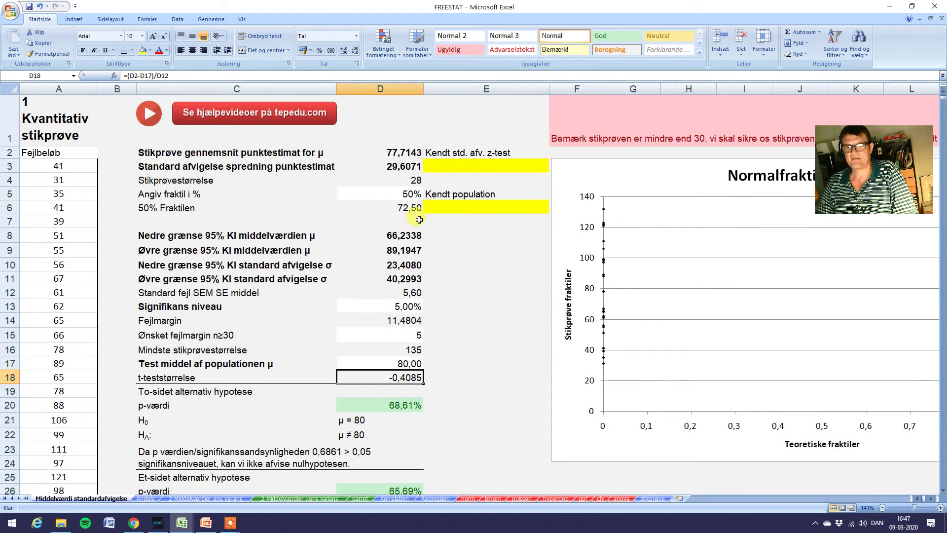
{"action": "scroll", "coordinate": [404, 385], "scroll_direction": "down", "scroll_amount": 2}
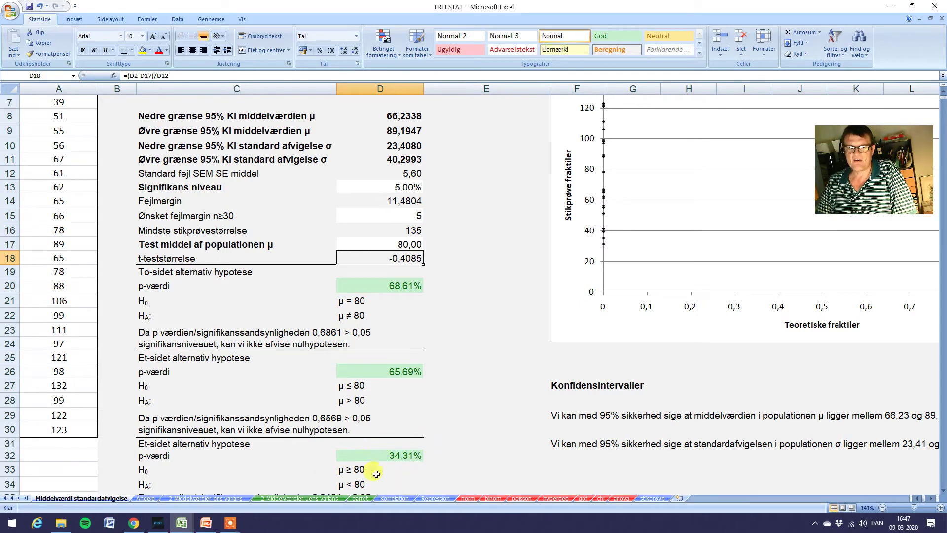
{"action": "scroll", "coordinate": [396, 461], "scroll_direction": "down", "scroll_amount": 1}
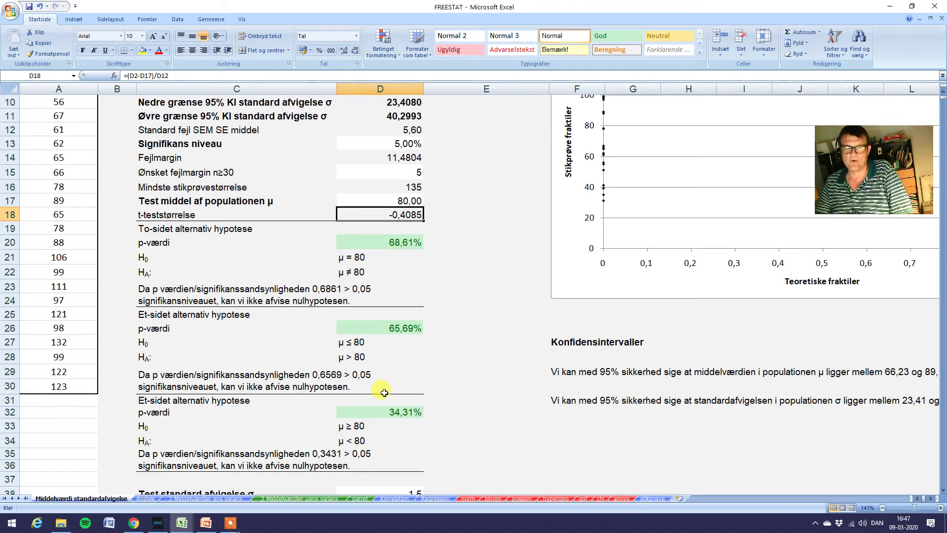
{"action": "scroll", "coordinate": [387, 385], "scroll_direction": "up", "scroll_amount": 2}
{"action": "scroll", "coordinate": [450, 113], "scroll_direction": "up", "scroll_amount": 1}
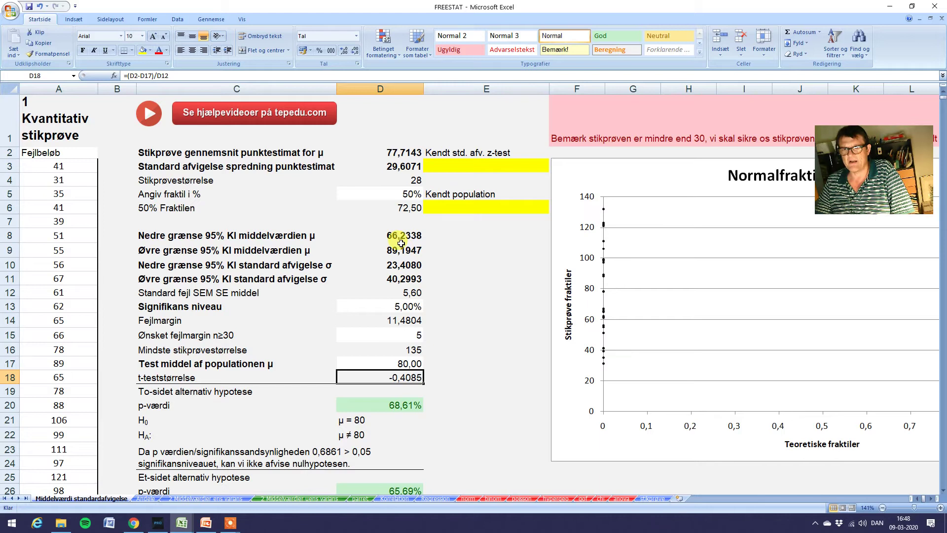
Set Test middel af populationen μ to 85 and inspect the p-values of the three tests.
{"action": "left_click", "coordinate": [406, 363]}
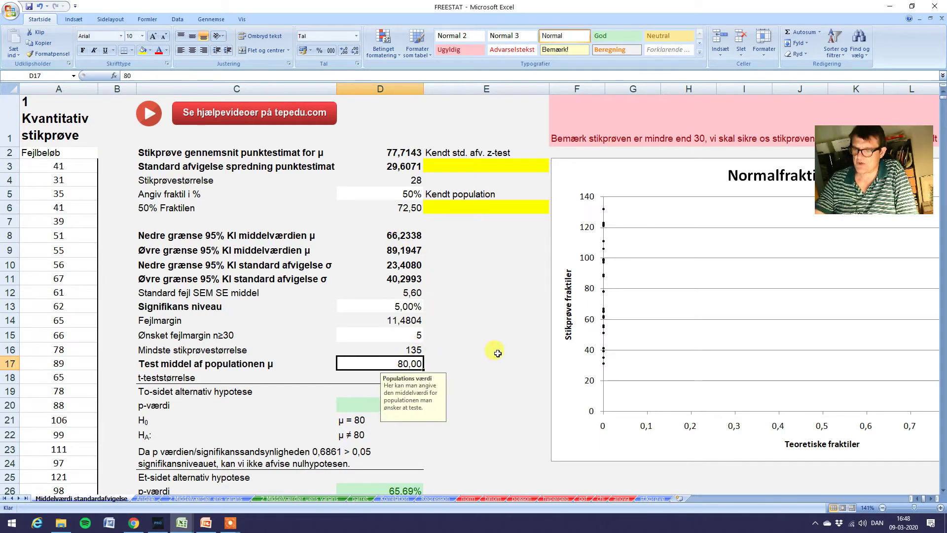
{"action": "type", "text": "85"}
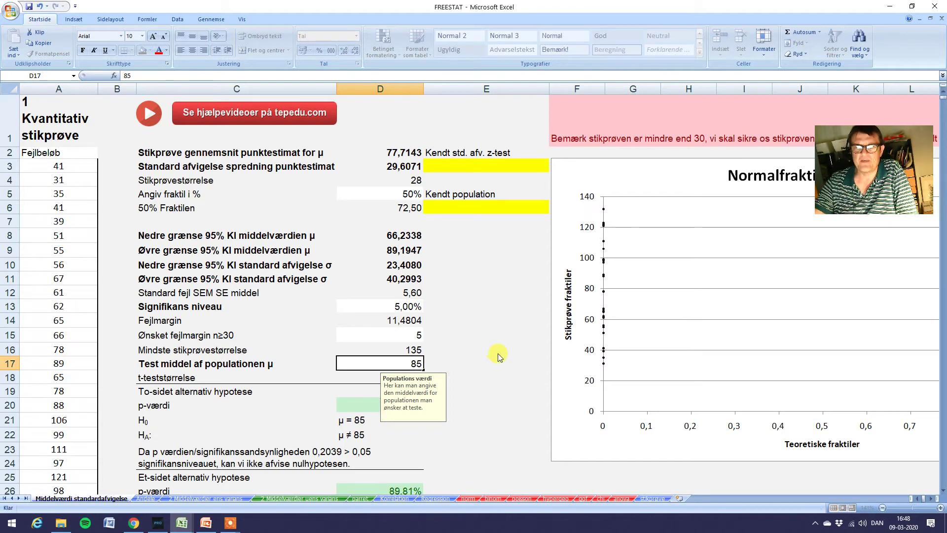
{"action": "key", "text": "Return"}
{"action": "scroll", "coordinate": [498, 354], "scroll_direction": "down", "scroll_amount": 2}
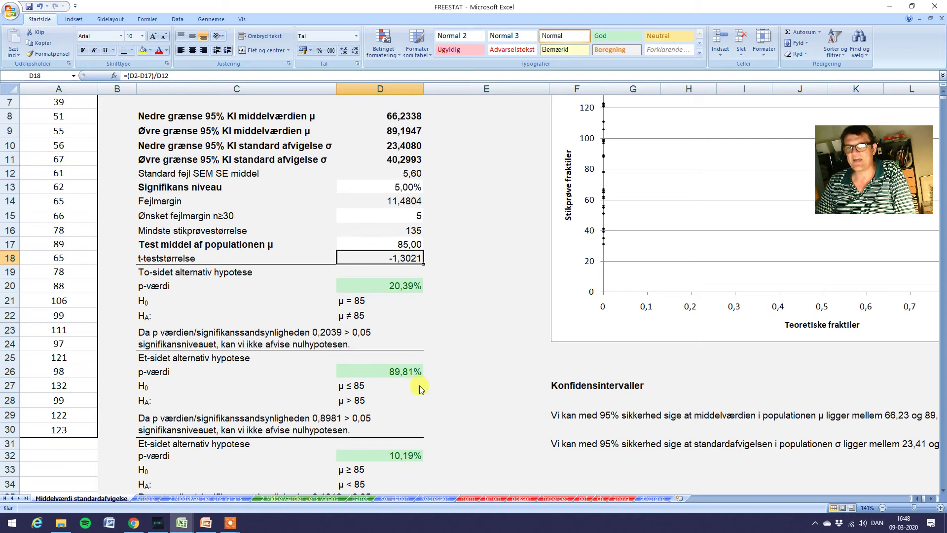
{"action": "scroll", "coordinate": [416, 356], "scroll_direction": "up", "scroll_amount": 1}
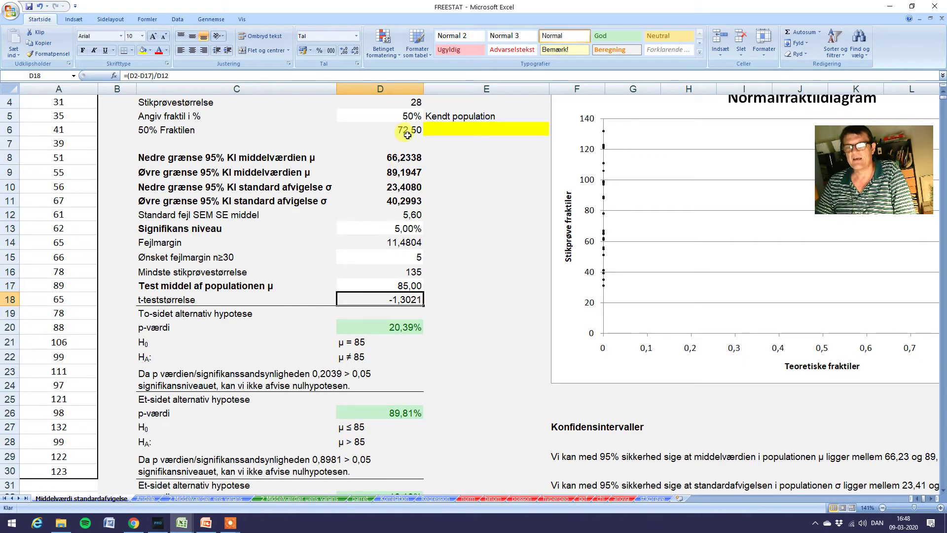
Set Test middel af populationen μ to 90 and check the t-test statistic and two-sided p-value.
{"action": "left_click", "coordinate": [415, 285]}
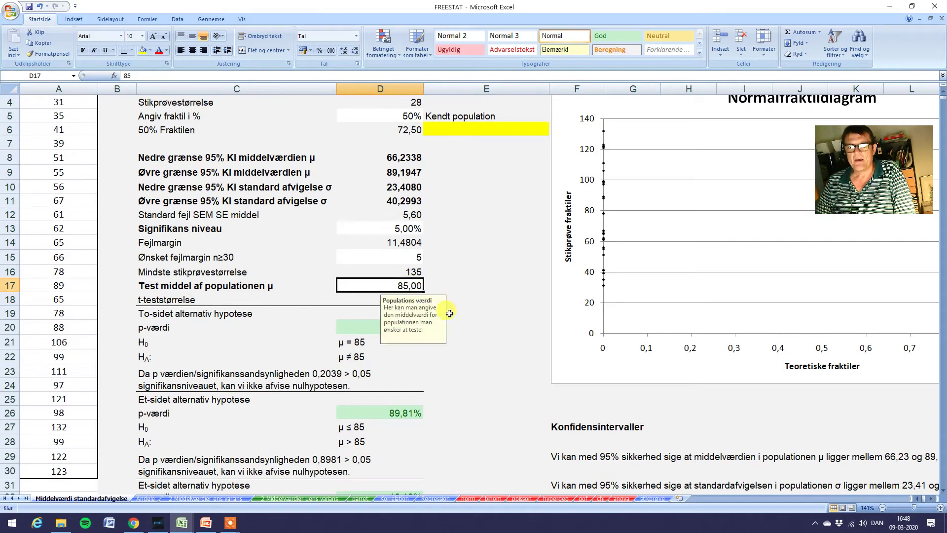
{"action": "scroll", "coordinate": [454, 307], "scroll_direction": "up", "scroll_amount": 1}
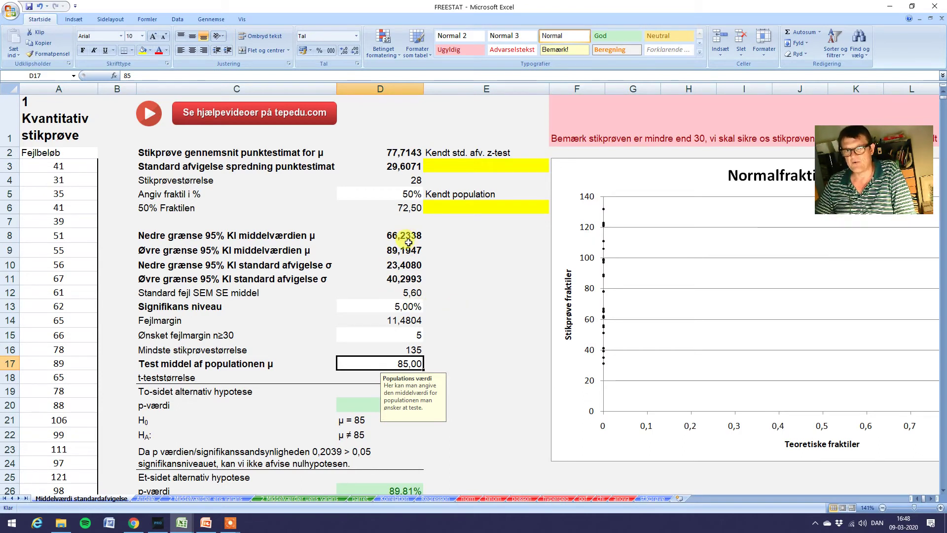
{"action": "type", "text": "90"}
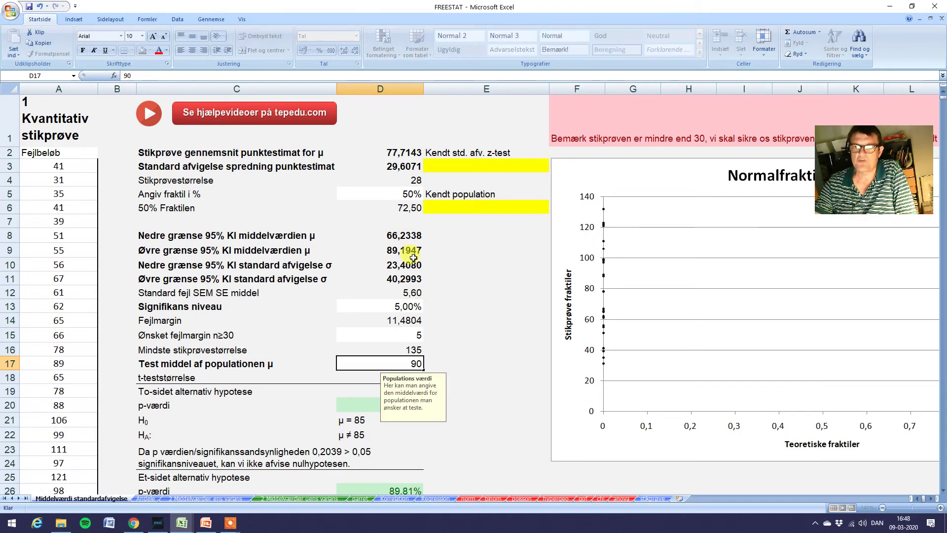
{"action": "key", "text": "Return"}
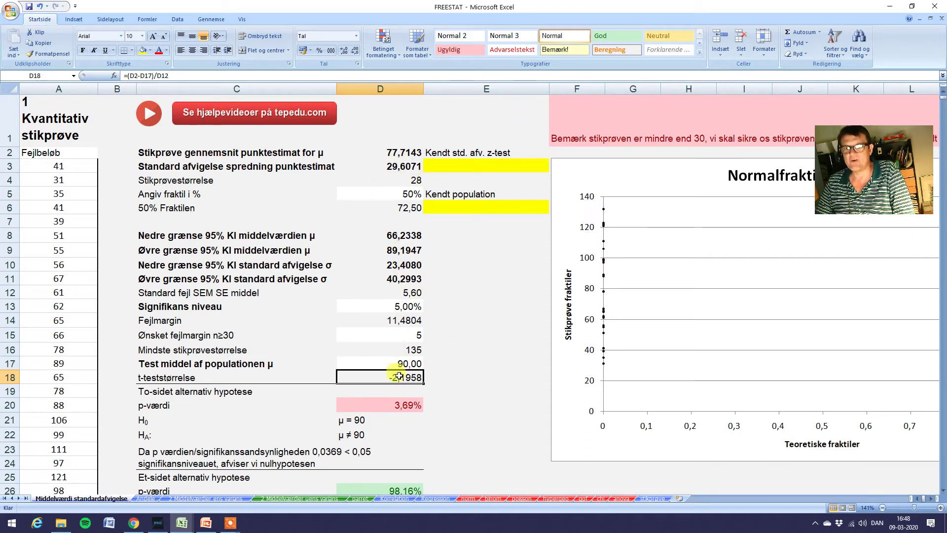
Examine the two-sided null hypothesis and both one-sided p-values, including their formulas and conclusions, for the 90-hour test mean.
{"action": "left_click", "coordinate": [355, 421]}
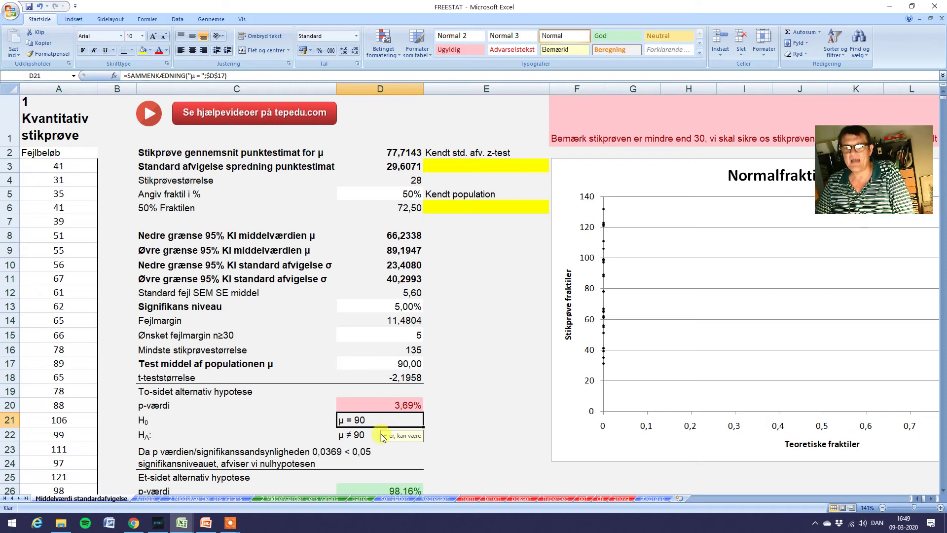
{"action": "scroll", "coordinate": [384, 437], "scroll_direction": "down", "scroll_amount": 1}
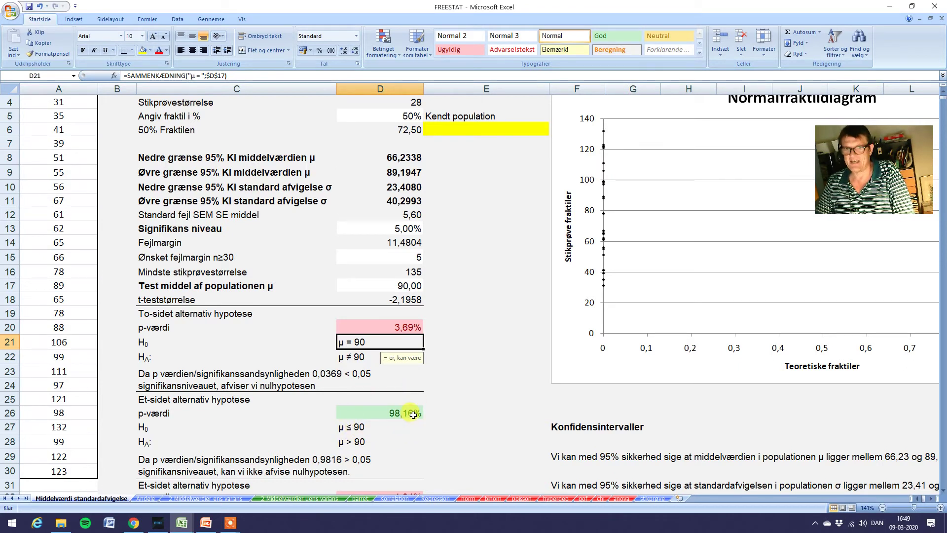
{"action": "scroll", "coordinate": [251, 442], "scroll_direction": "down", "scroll_amount": 1}
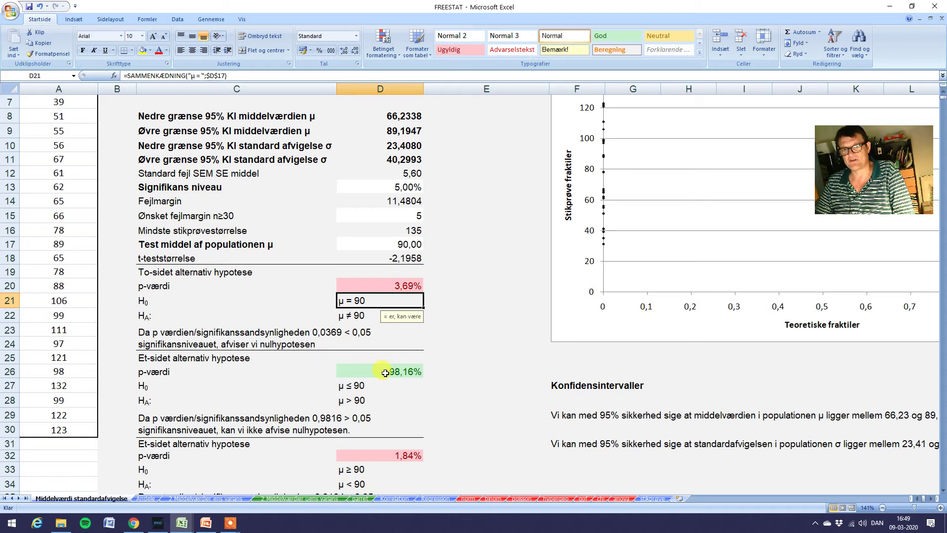
{"action": "left_click", "coordinate": [403, 457]}
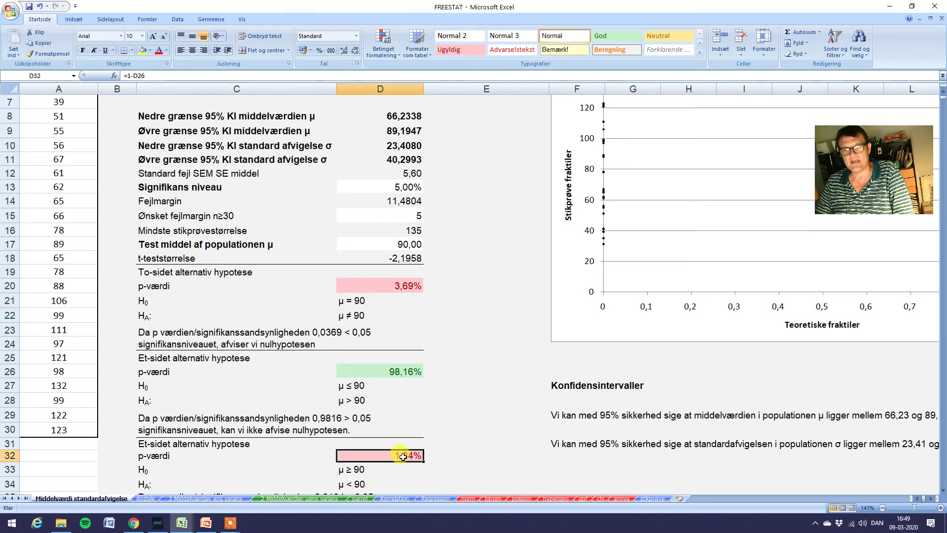
{"action": "scroll", "coordinate": [460, 300], "scroll_direction": "up", "scroll_amount": 1}
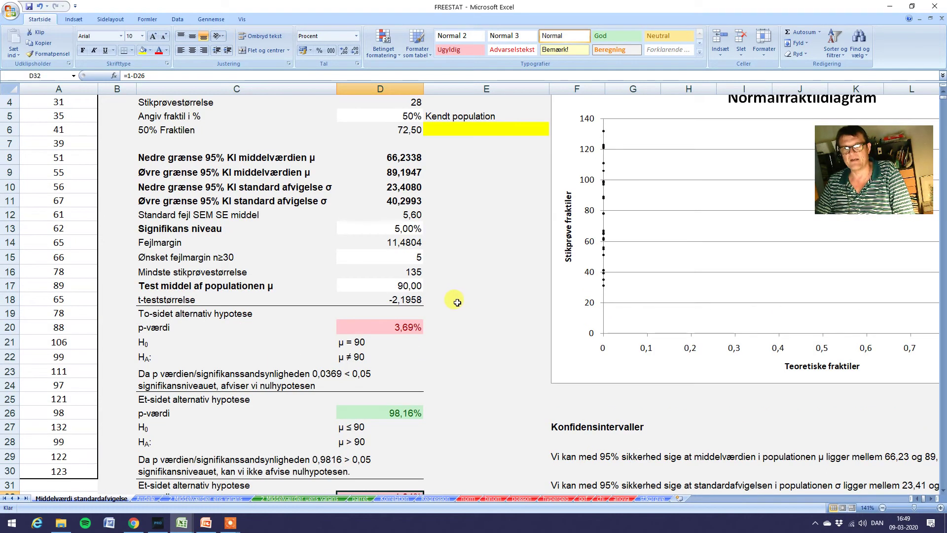
{"action": "scroll", "coordinate": [423, 301], "scroll_direction": "up", "scroll_amount": 1}
{"action": "scroll", "coordinate": [424, 301], "scroll_direction": "down", "scroll_amount": 2}
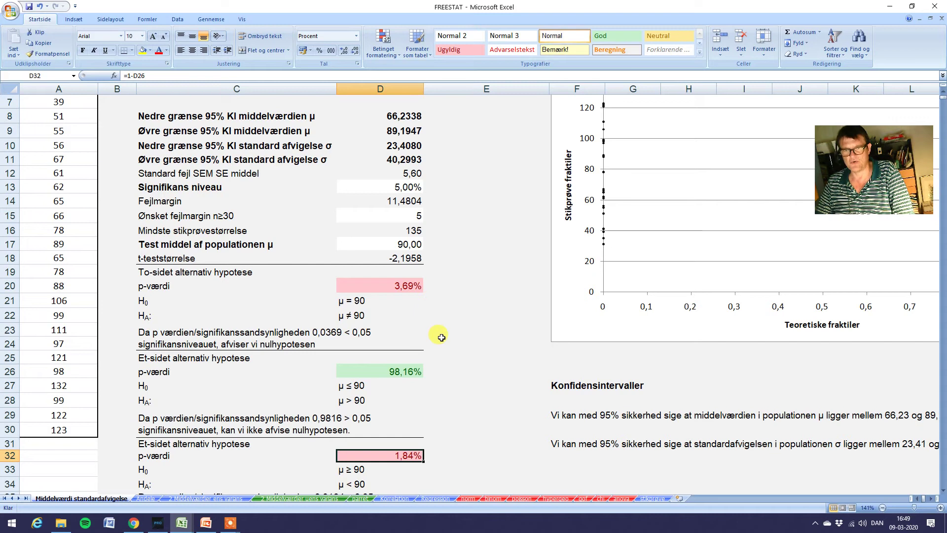
{"action": "left_click", "coordinate": [396, 372]}
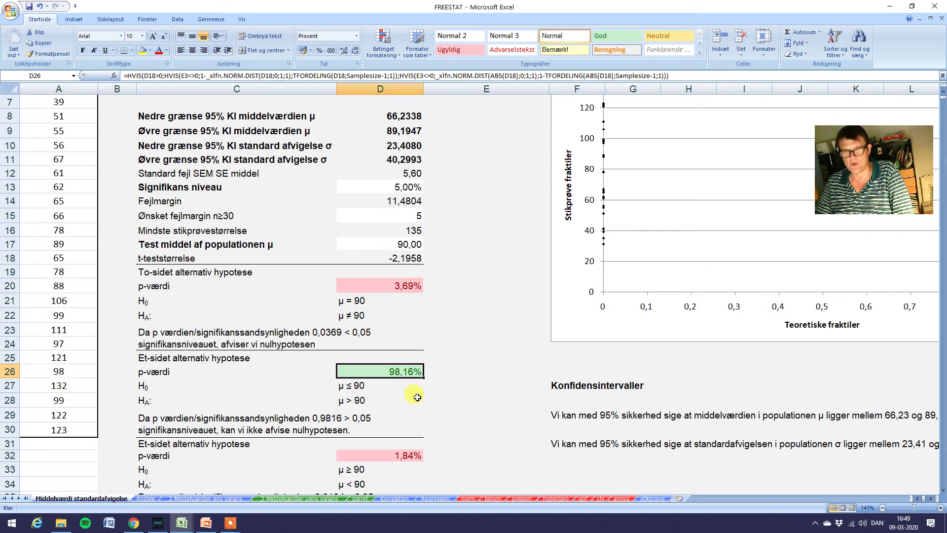
{"action": "left_click", "coordinate": [407, 455]}
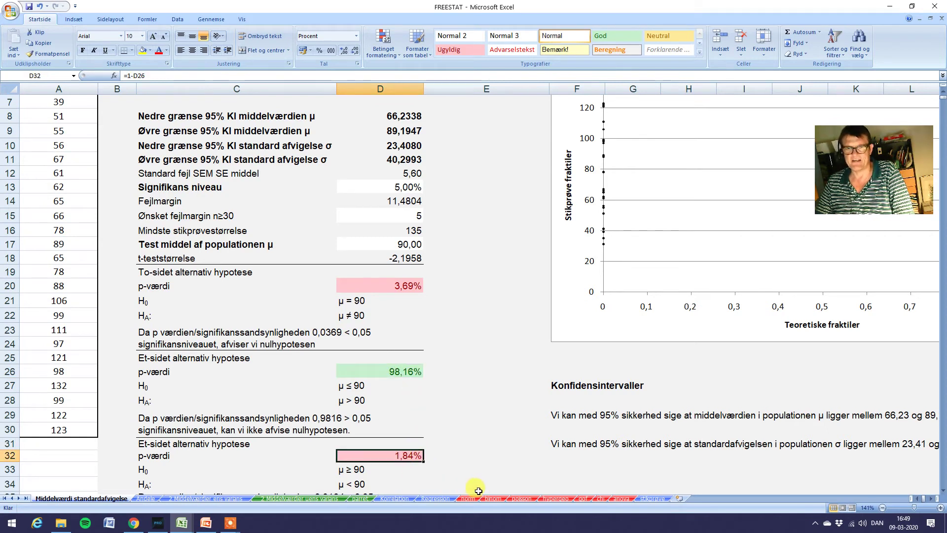
{"action": "scroll", "coordinate": [472, 453], "scroll_direction": "down", "scroll_amount": 1}
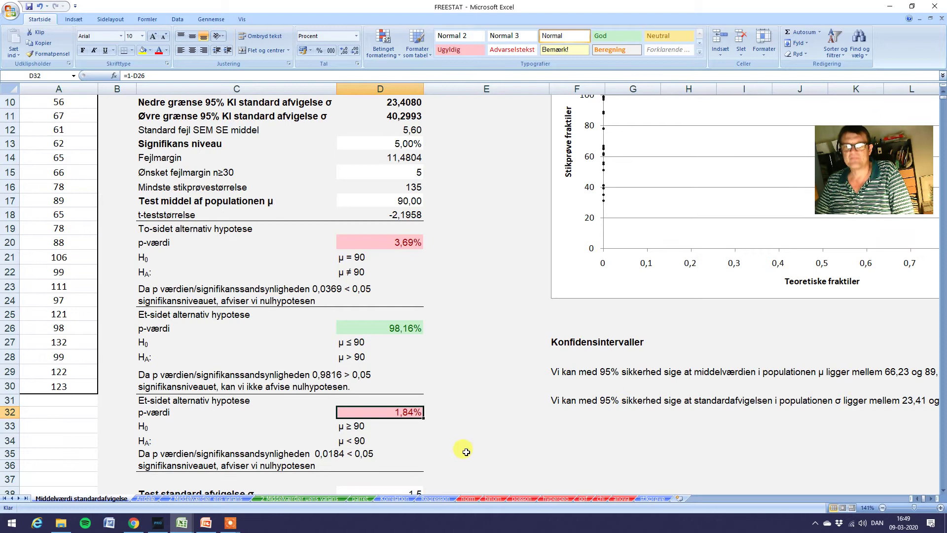
Review the p-values and conclusions of the two-sided and one-sided tests for the 90-hour mean against the significance level.
{"action": "scroll", "coordinate": [466, 450], "scroll_direction": "down", "scroll_amount": 1}
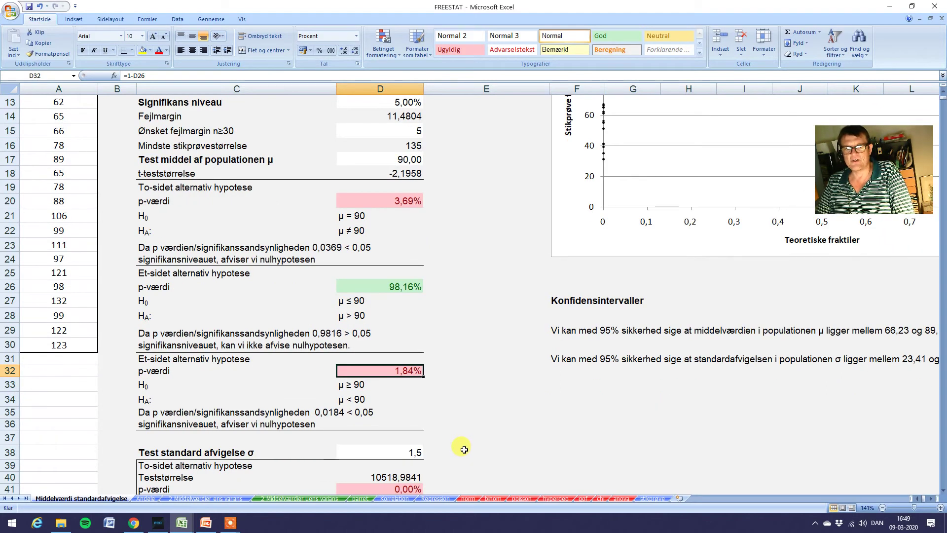
{"action": "scroll", "coordinate": [465, 449], "scroll_direction": "up", "scroll_amount": 2}
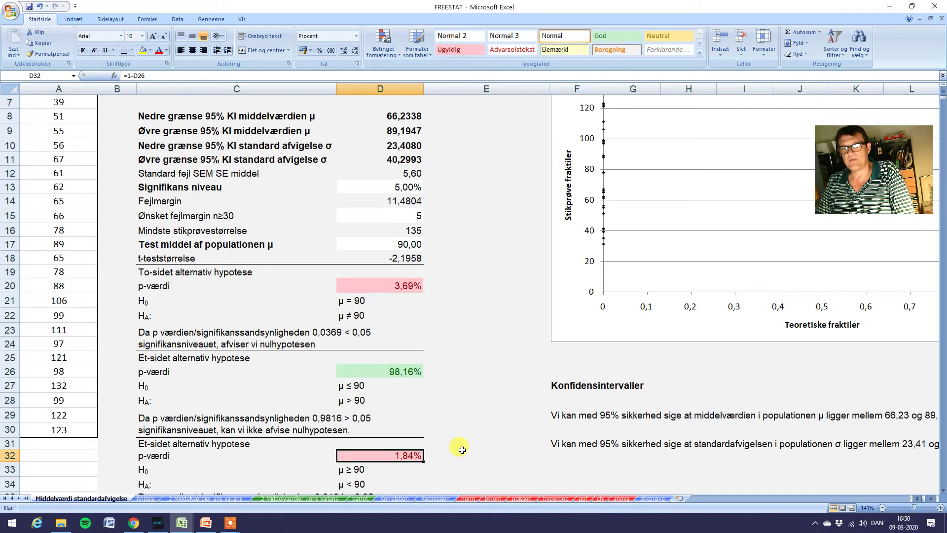
{"action": "scroll", "coordinate": [463, 450], "scroll_direction": "down", "scroll_amount": 2}
{"action": "scroll", "coordinate": [461, 449], "scroll_direction": "down", "scroll_amount": 1}
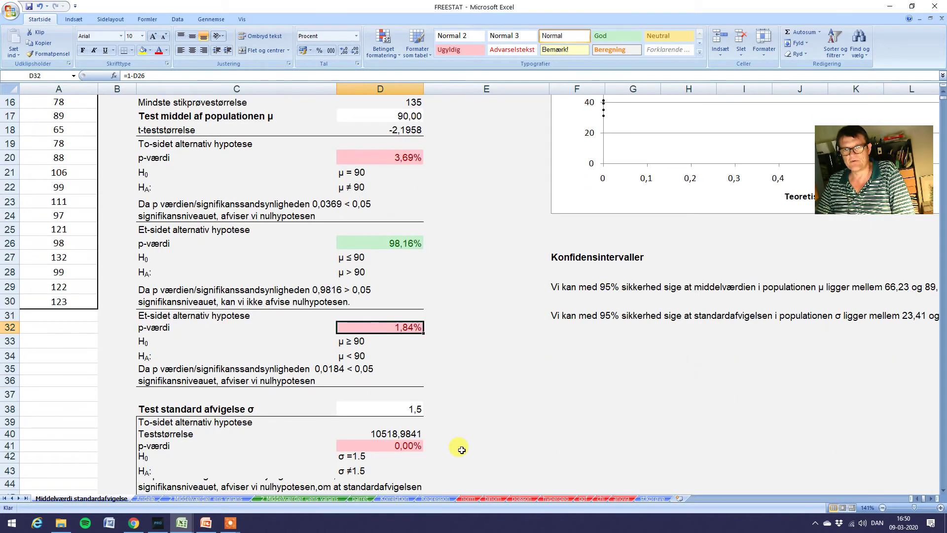
{"action": "scroll", "coordinate": [457, 449], "scroll_direction": "up", "scroll_amount": 2}
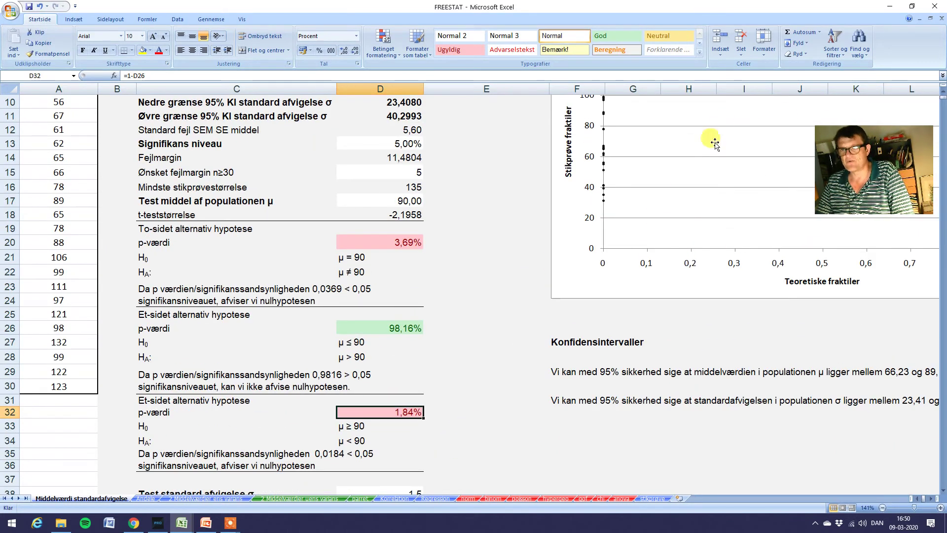
{"action": "scroll", "coordinate": [440, 393], "scroll_direction": "down", "scroll_amount": 1}
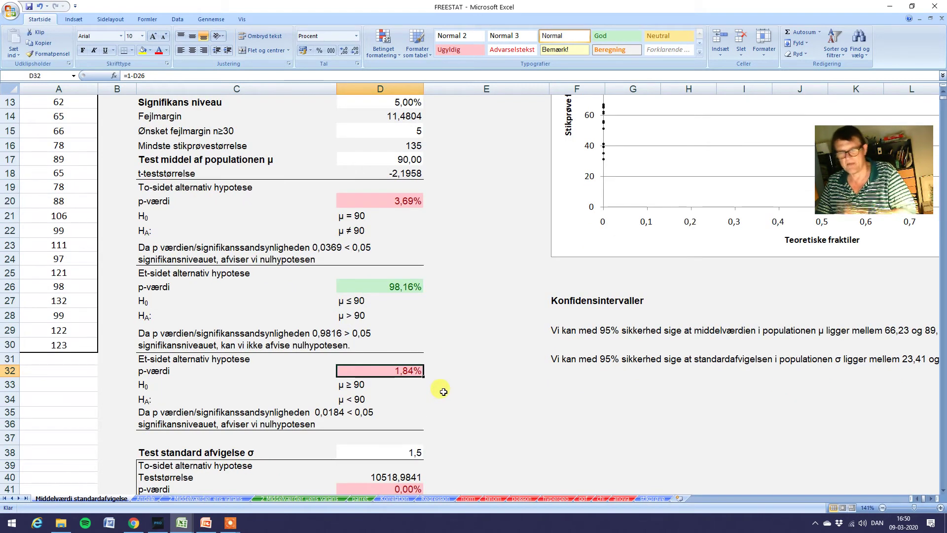
{"action": "scroll", "coordinate": [444, 391], "scroll_direction": "up", "scroll_amount": 1}
{"action": "scroll", "coordinate": [444, 391], "scroll_direction": "up", "scroll_amount": 1}
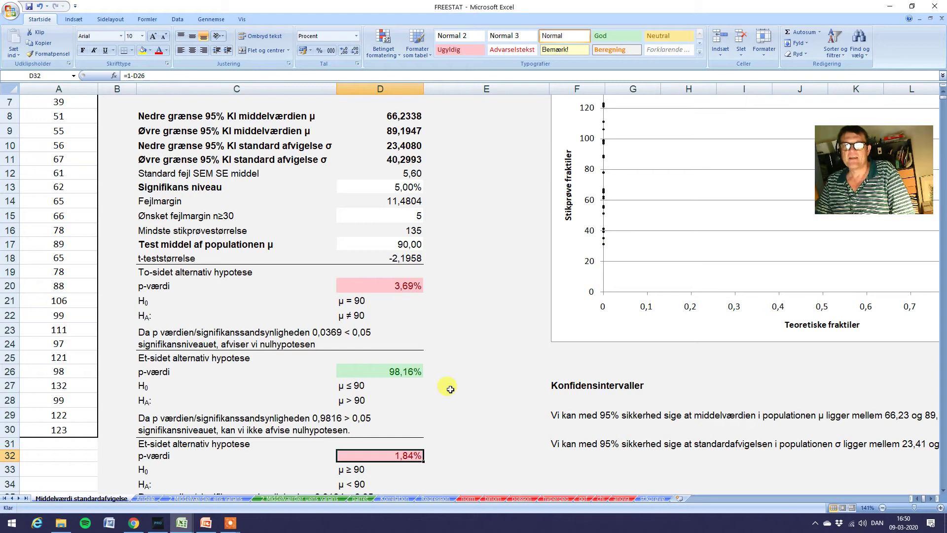
Set Signifikans niveau to 1%, undoing and redoing the change to compare the confidence limits and test conclusions at both levels.
{"action": "left_click", "coordinate": [400, 187]}
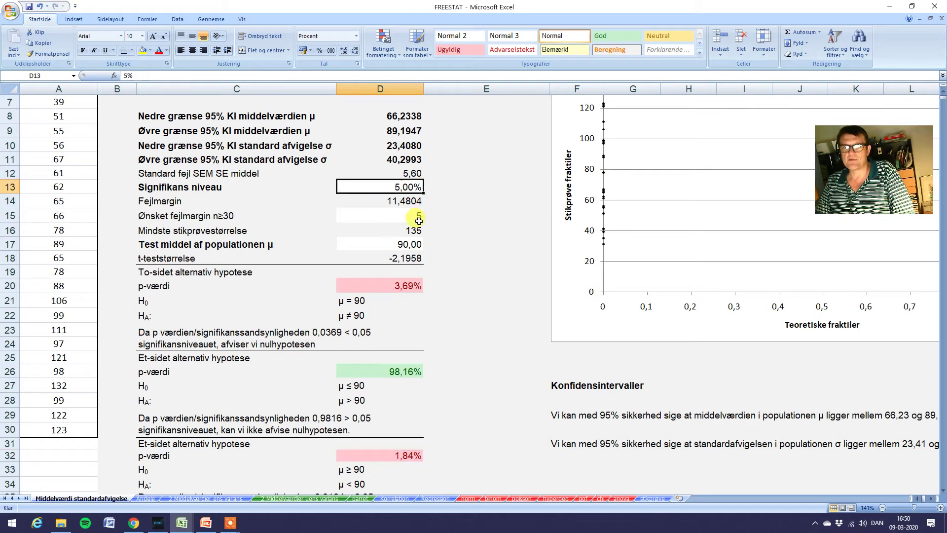
{"action": "type", "text": "1"}
{"action": "key", "text": "Return"}
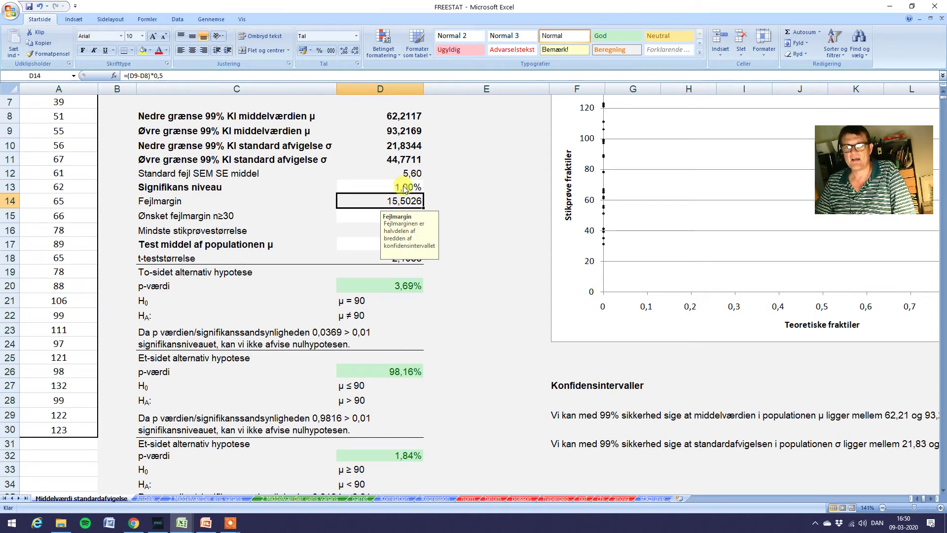
{"action": "left_click", "coordinate": [40, 6]}
{"action": "left_click", "coordinate": [53, 7]}
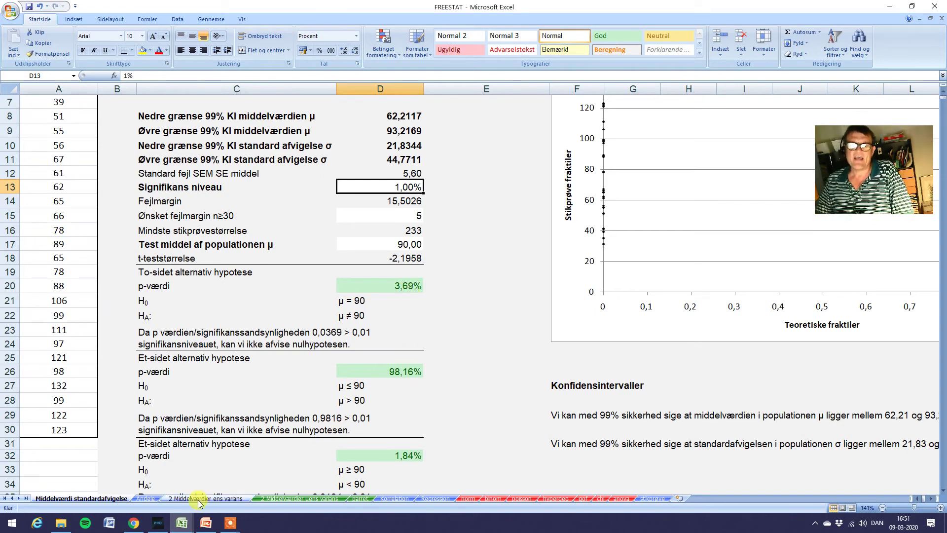
Switch to the PowerPoint presentation 3 Hypotesetest middelværdier to view the slide on choosing the significance level.
{"action": "left_click", "coordinate": [206, 523]}
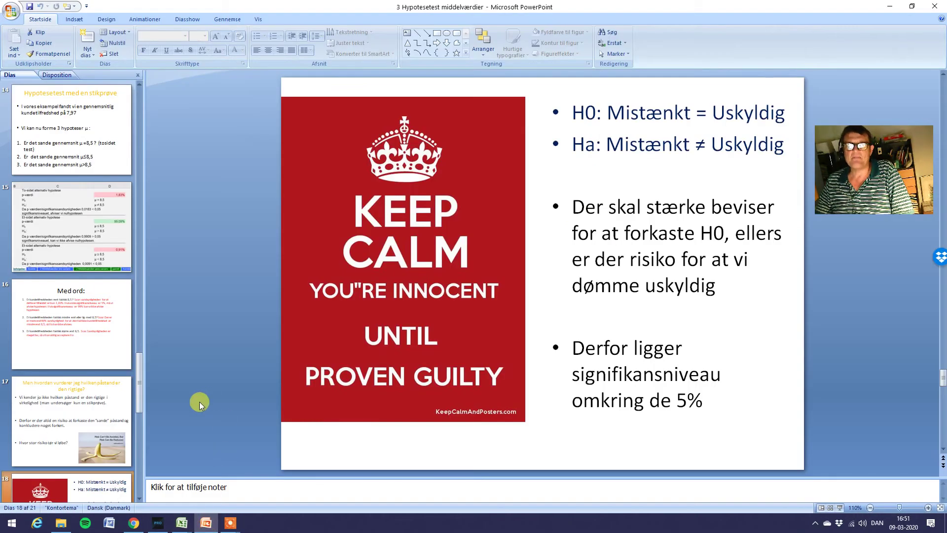